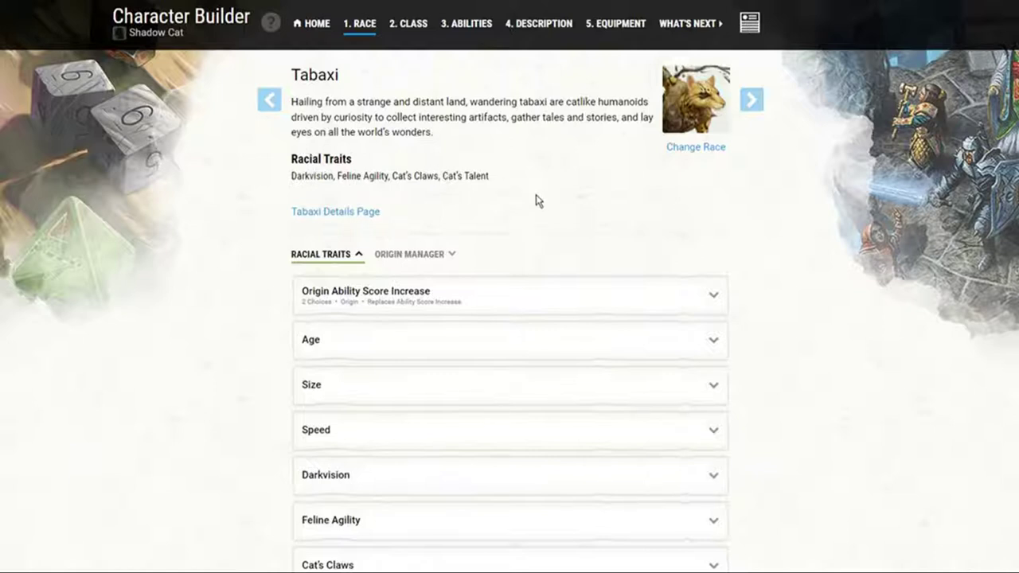
- View the Tabaxi's origin replacement traits and expand Origin Ability Score Increase under Racial Traits
scroll(557, 207, "down", 1)
left_click(426, 159)
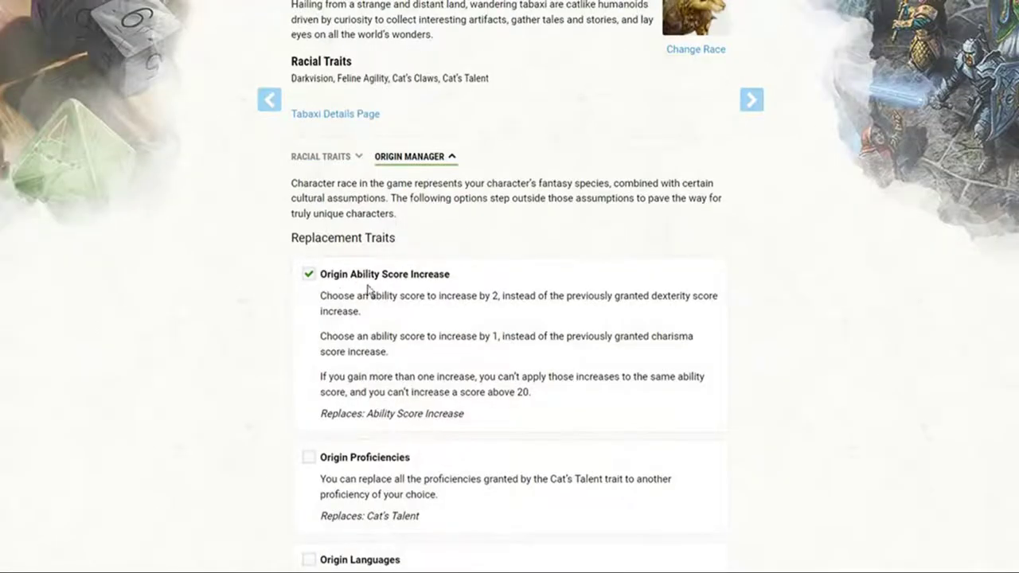
left_click(322, 157)
left_click(420, 199)
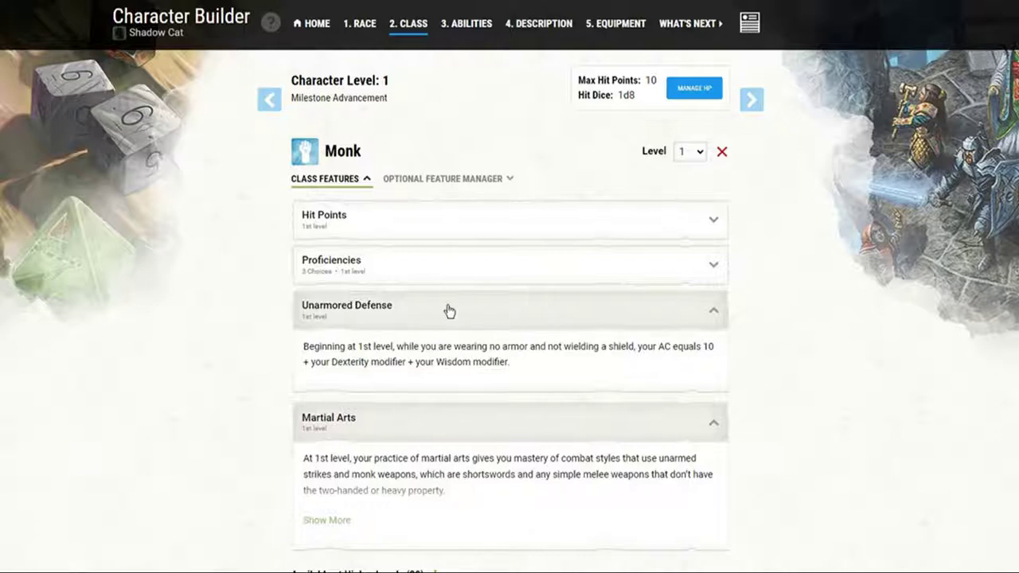
- Review the Monk's proficiency picks and optional features Dedicated Weapon, Ki-Fueled Attack, Quickened Healing, Focused Aim
left_click(504, 268)
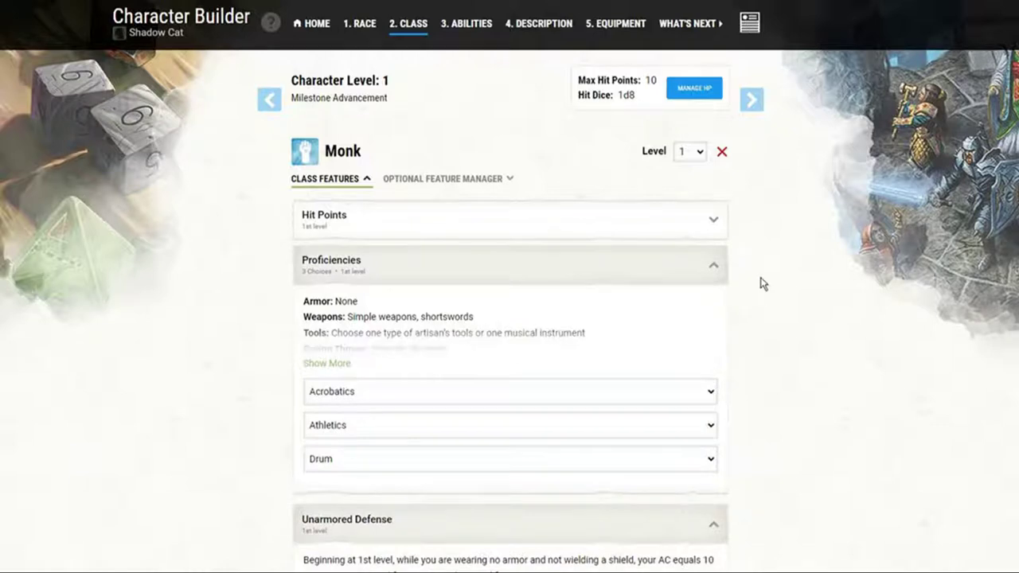
left_click(463, 180)
scroll(273, 301, "down", 5)
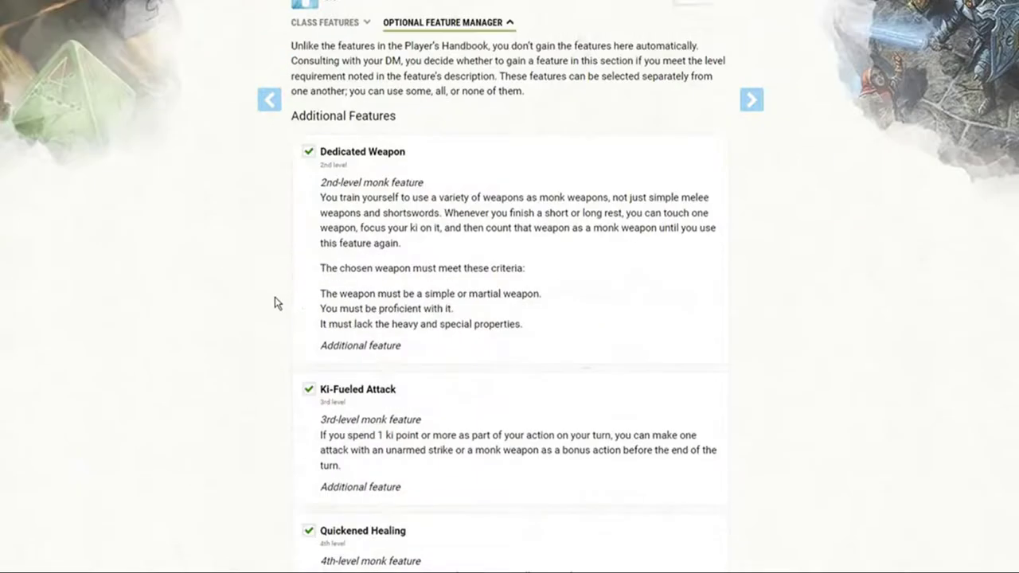
scroll(271, 305, "down", 2)
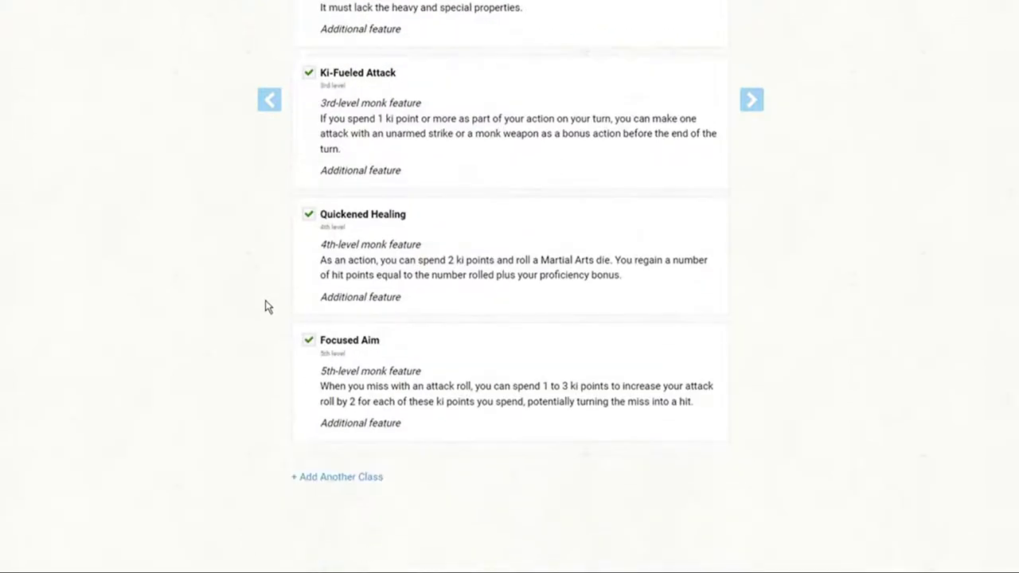
scroll(265, 305, "up", 8)
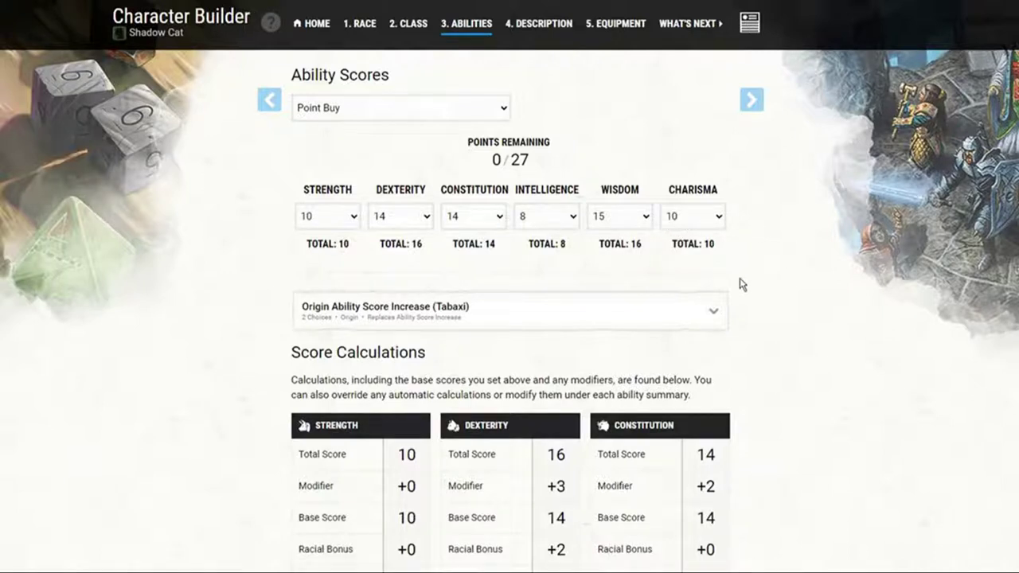
- Scroll down the builder page to review the Folk Hero background with Carpenter's Tools
scroll(790, 293, "down", 1)
scroll(791, 293, "down", 4)
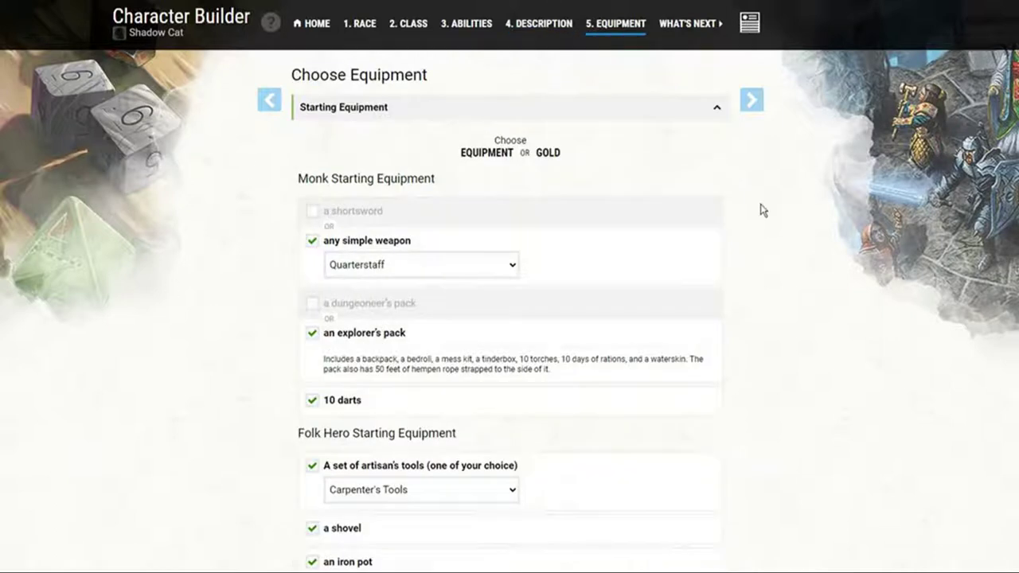
- Add the Monk and Folk Hero starting equipment, including Quarterstaff, explorer's pack, darts and Carpenter's Tools
scroll(761, 210, "down", 1)
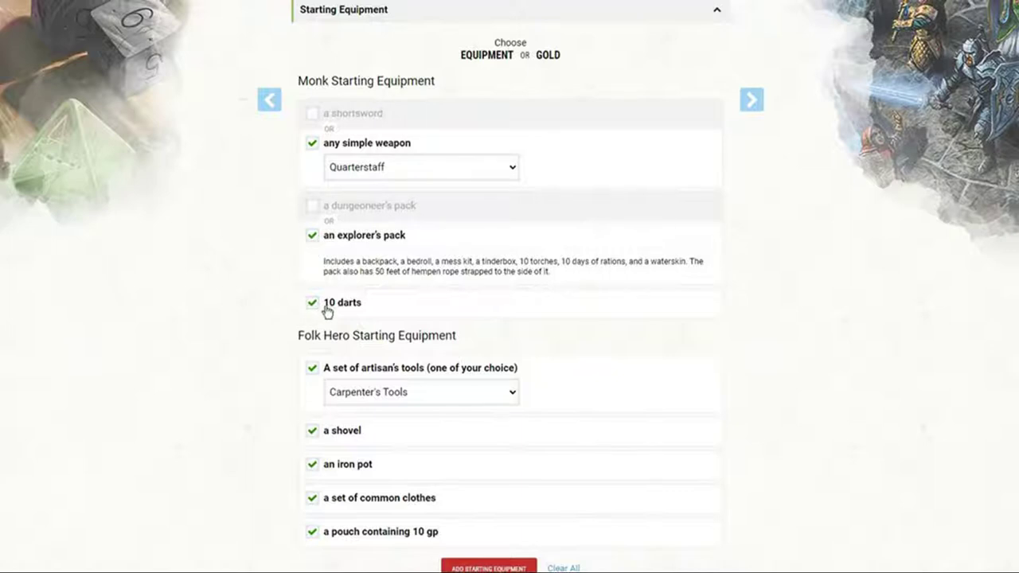
scroll(264, 315, "down", 1)
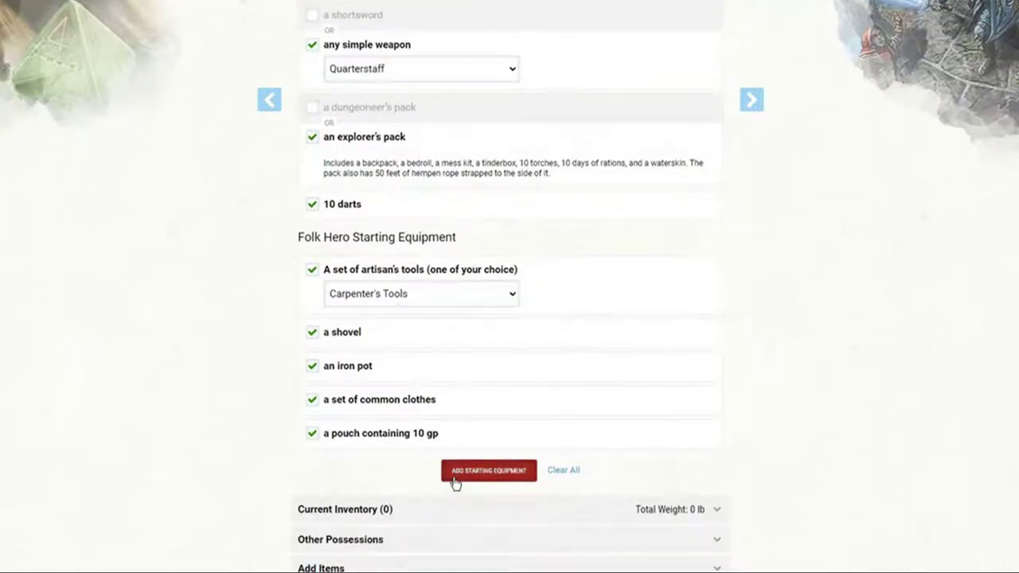
left_click(488, 471)
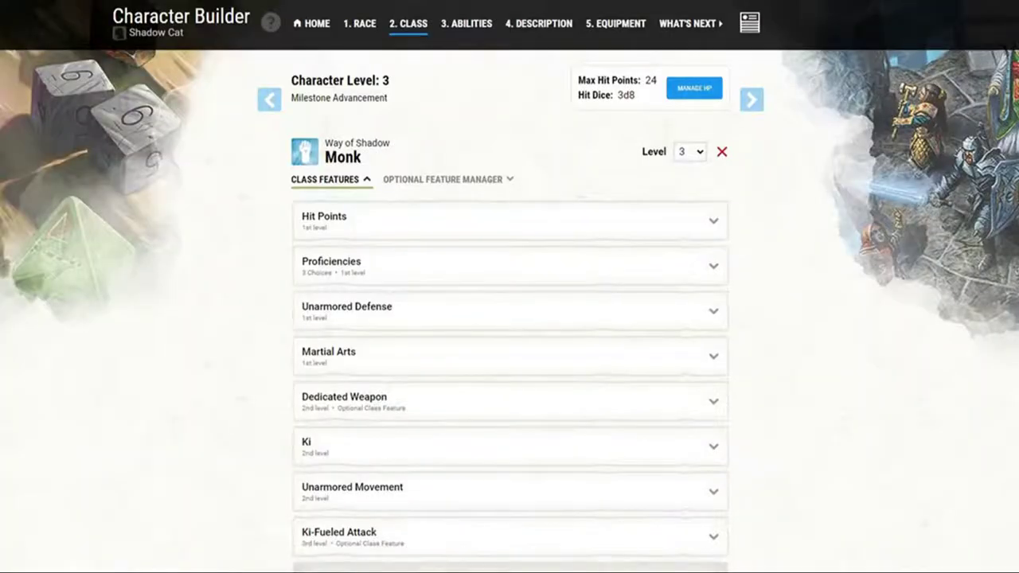
- Scroll down the level 5 Way of Shadow Monk's class features
scroll(794, 298, "down", 6)
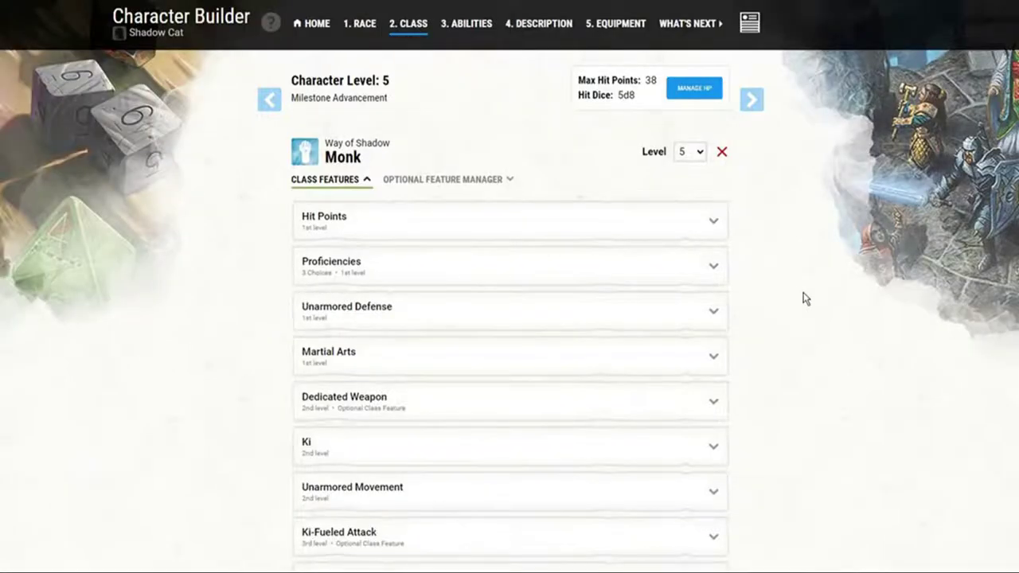
- Scroll through the Monk's class features to the 4th-level Ability Score Improvement
scroll(797, 298, "down", 7)
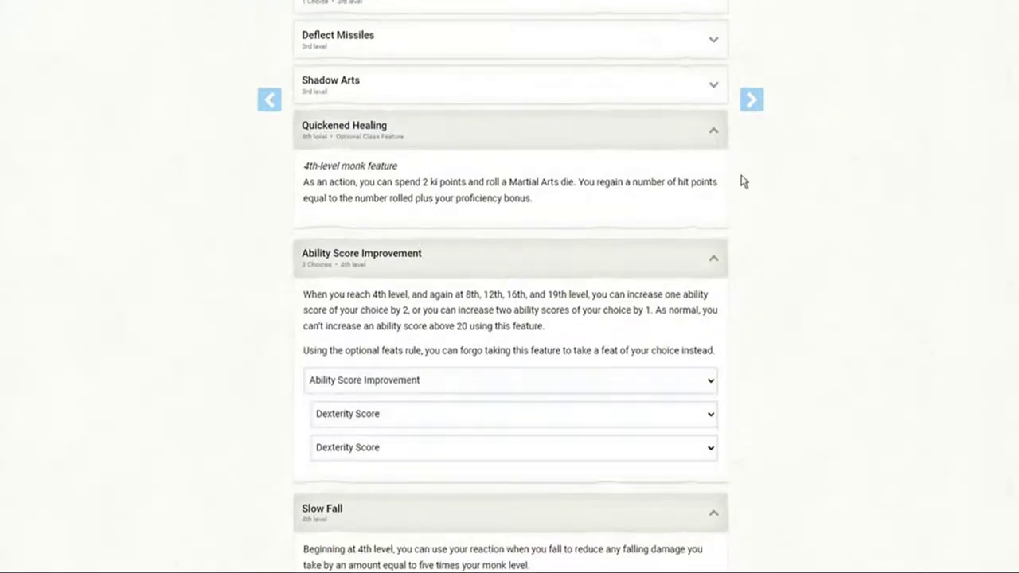
scroll(742, 180, "down", 1)
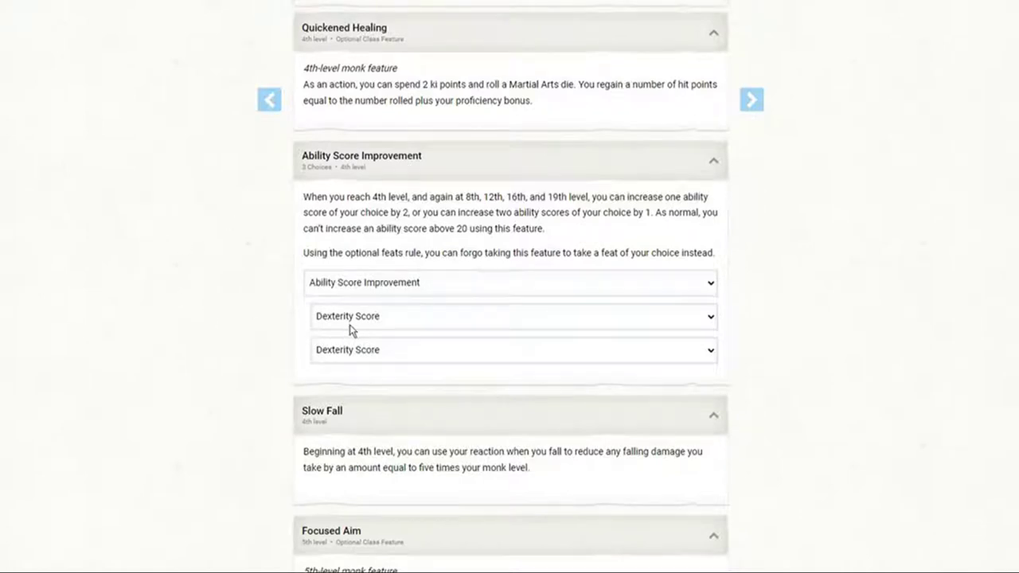
scroll(800, 275, "down", 3)
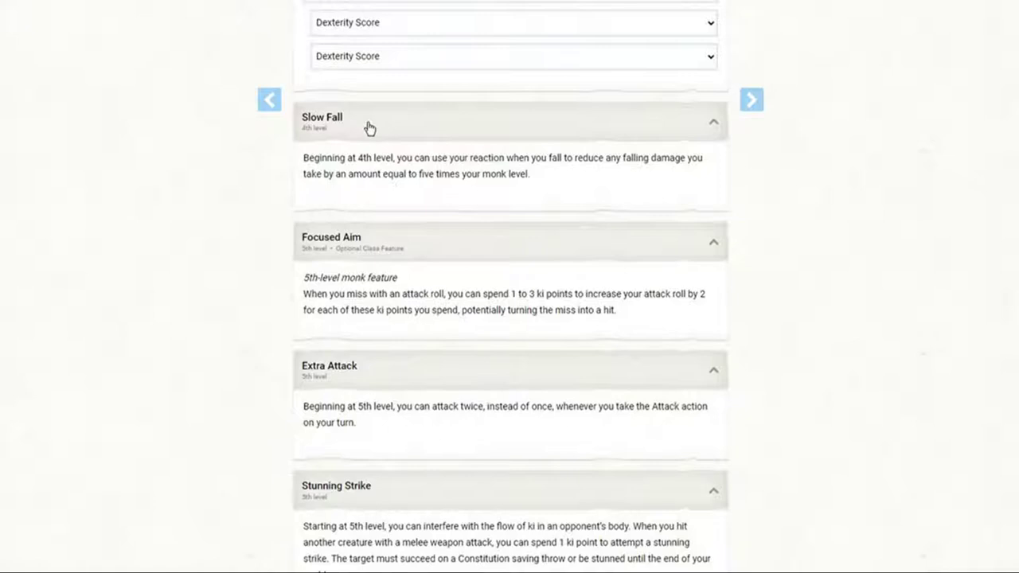
scroll(771, 164, "down", 1)
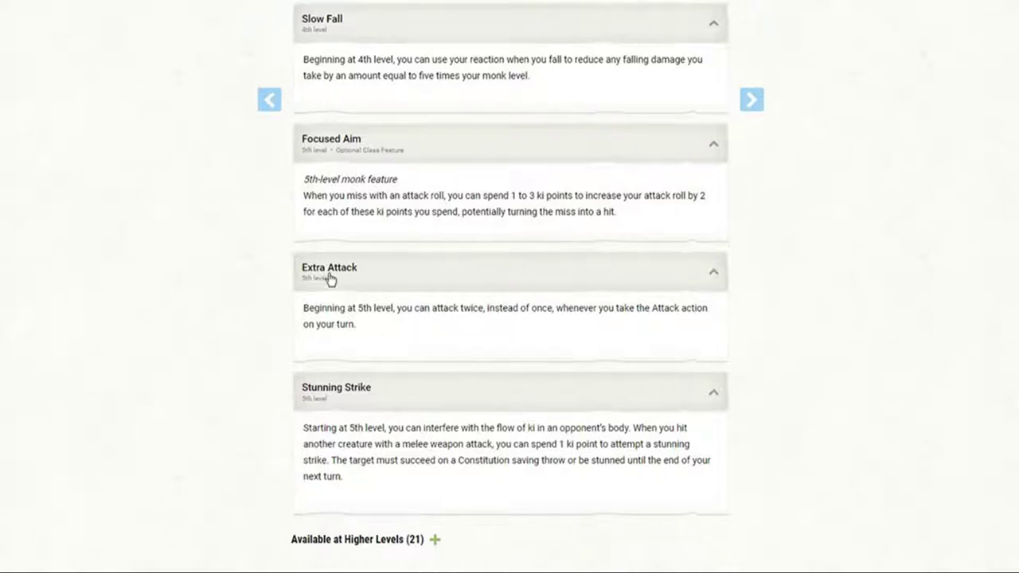
scroll(785, 347, "down", 1)
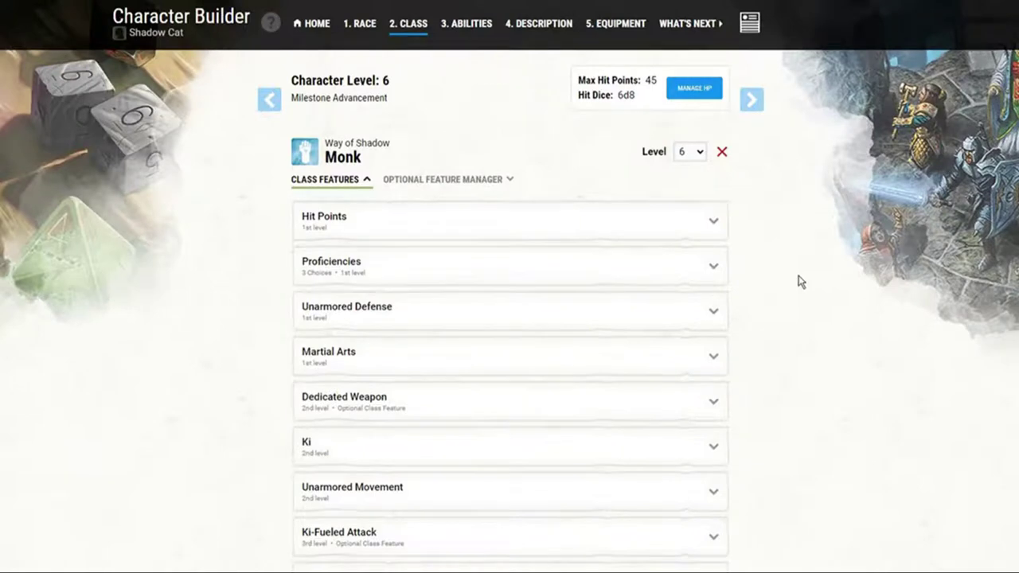
scroll(801, 282, "down", 10)
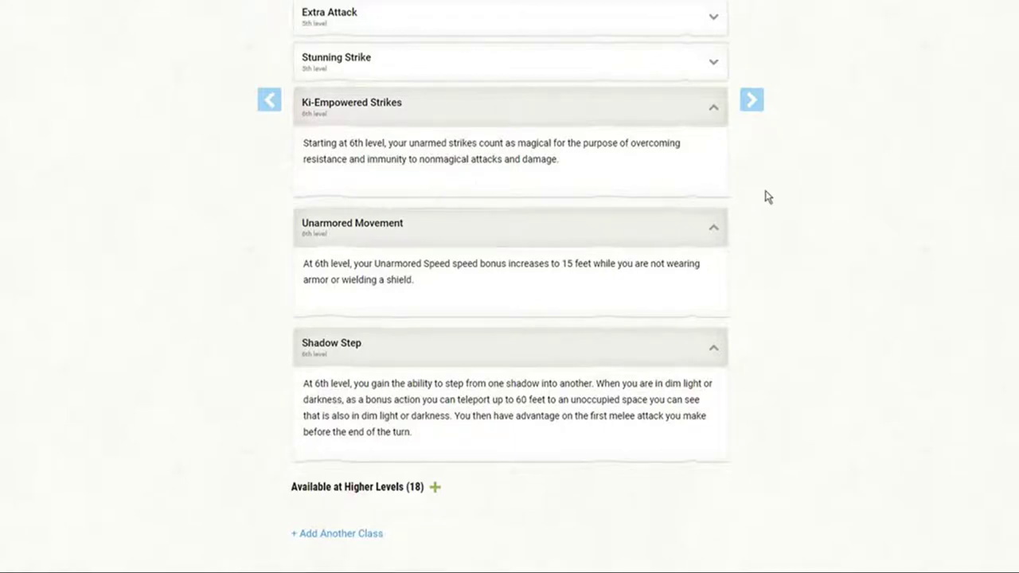
scroll(781, 202, "down", 1)
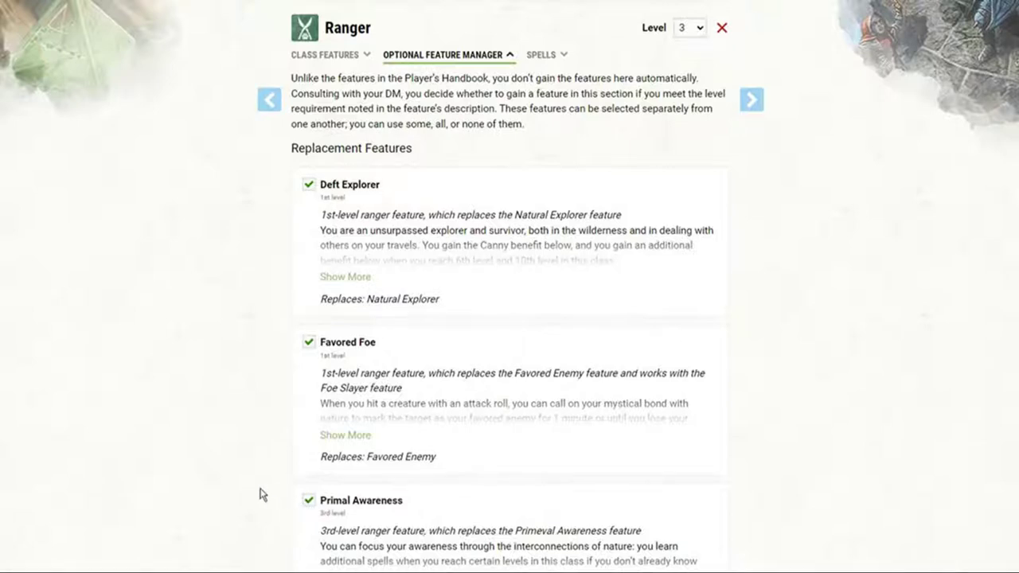
- Scroll down the Ranger's features to review the Gloom Stalker and Deft Explorer choices
scroll(259, 314, "down", 1)
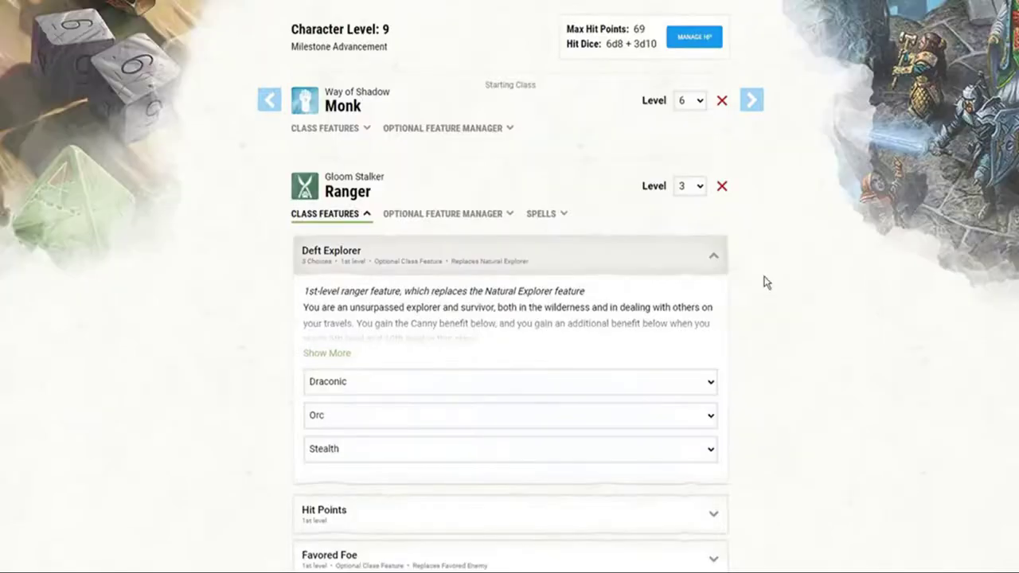
- Expand the Ranger's Favored Foe feature and show its full description
scroll(751, 278, "down", 3)
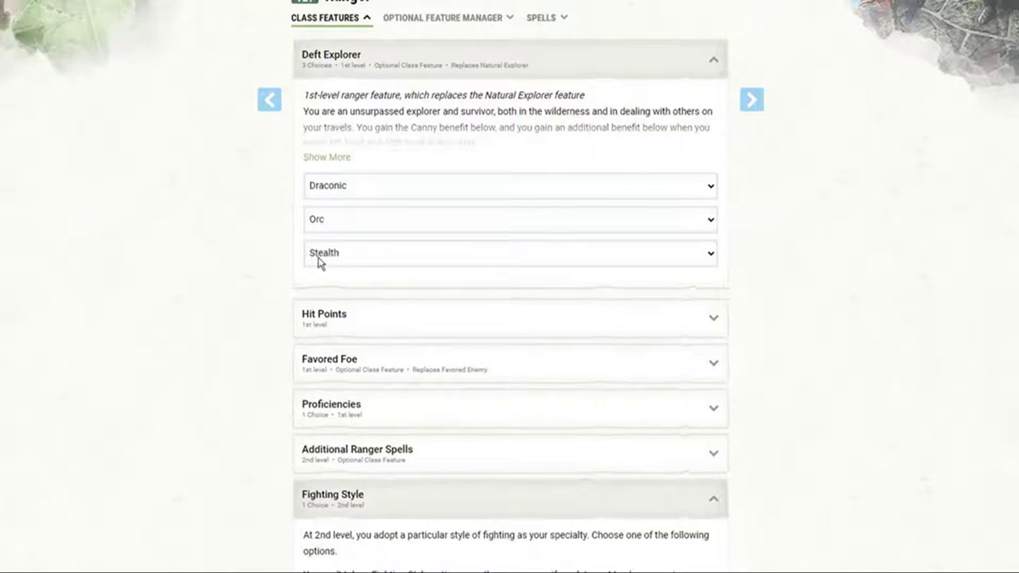
scroll(240, 241, "down", 1)
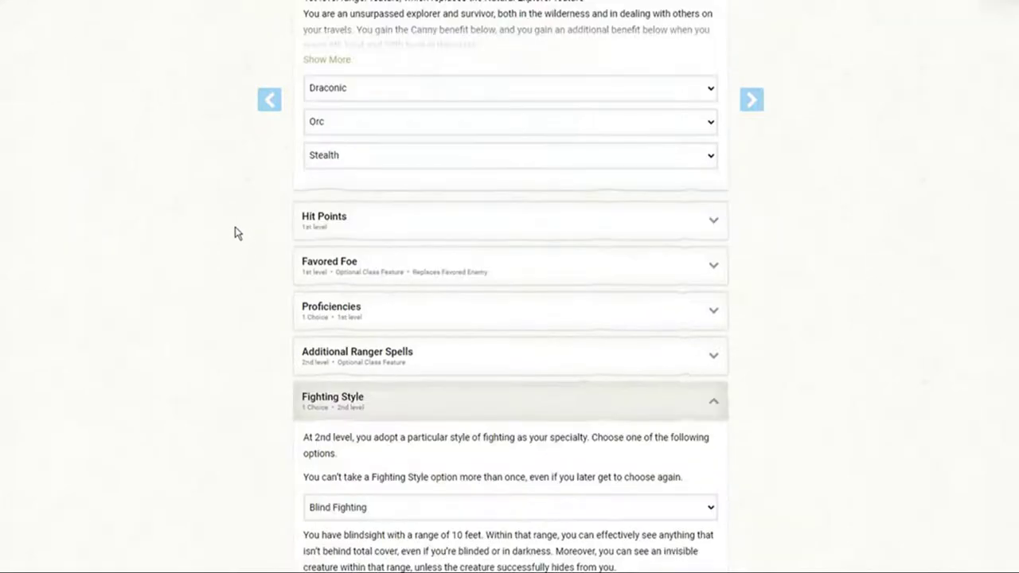
scroll(241, 231, "down", 1)
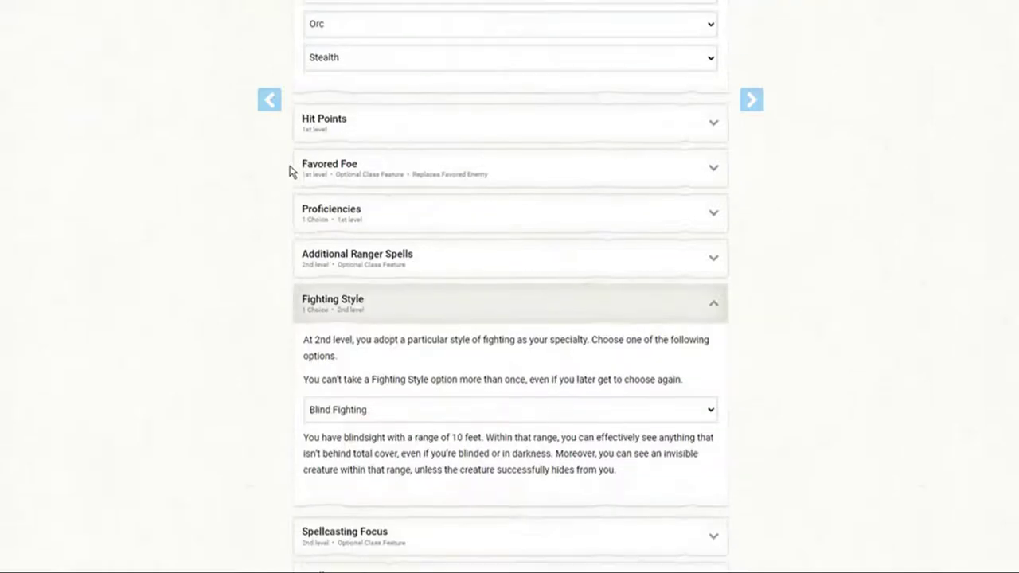
left_click(341, 169)
left_click(312, 267)
- Expand Additional Ranger Spells and reveal its full spell table
scroll(252, 254, "down", 2)
scroll(249, 255, "down", 1)
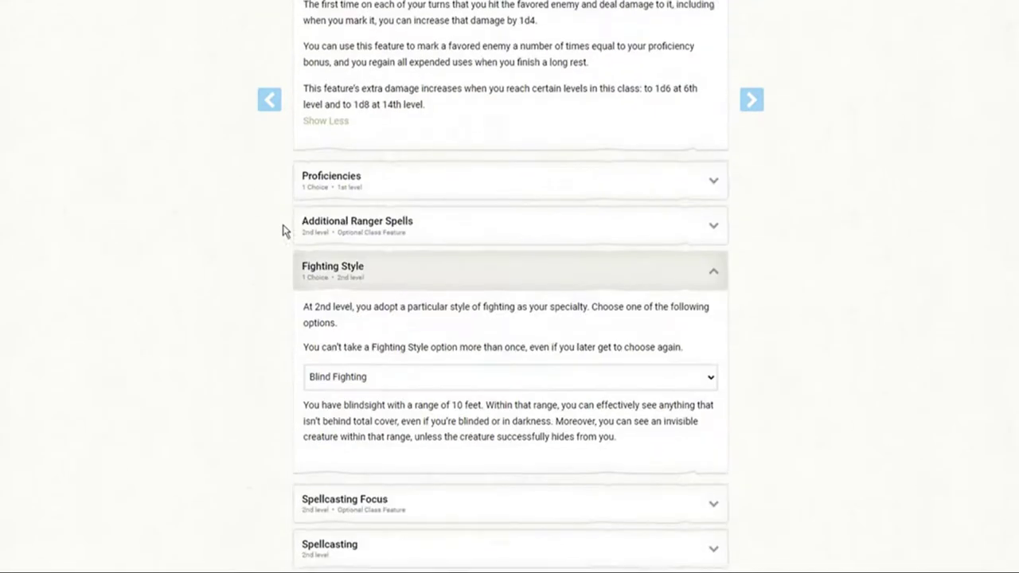
left_click(321, 219)
left_click(327, 320)
scroll(232, 291, "down", 2)
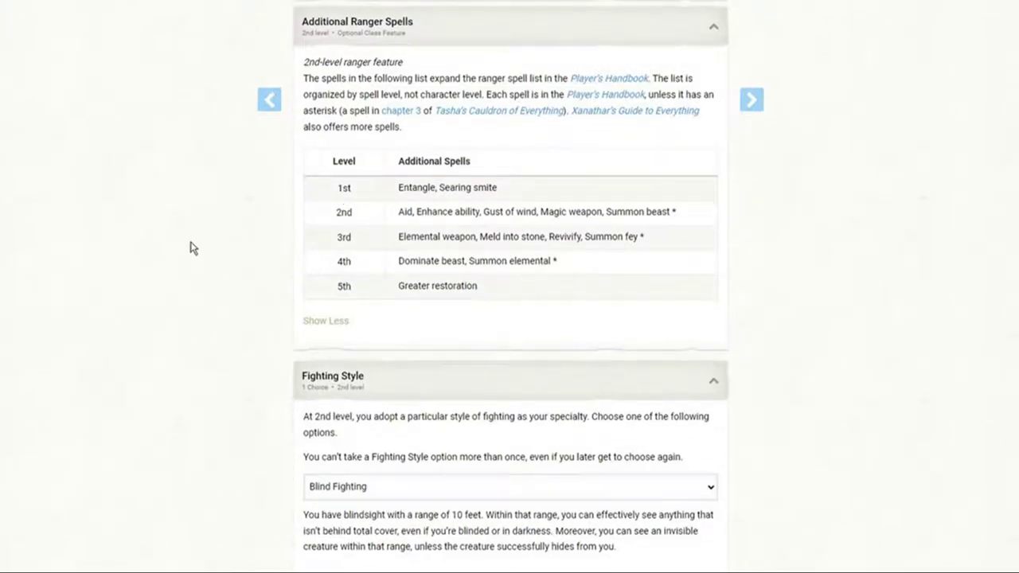
scroll(216, 252, "down", 2)
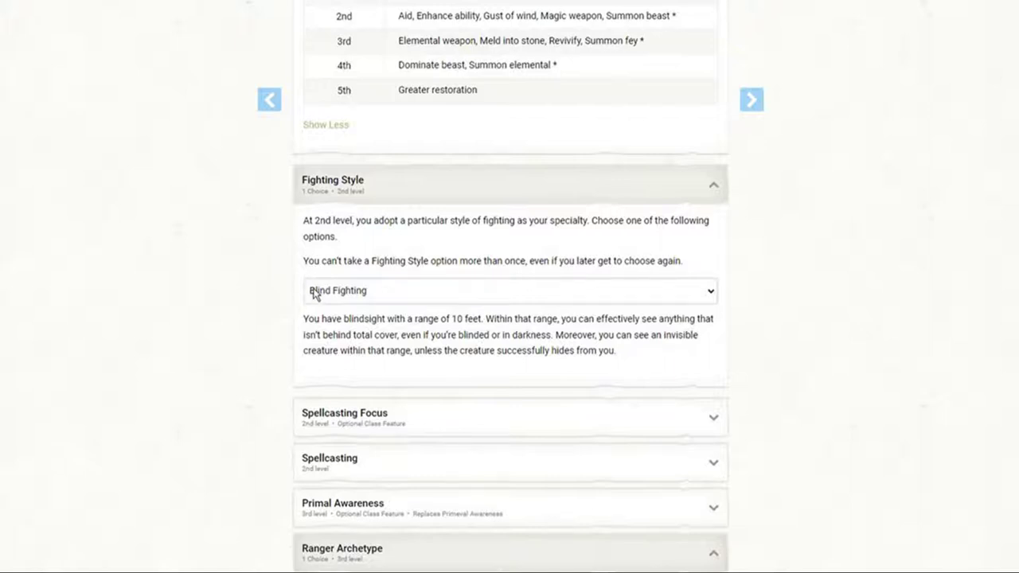
- Keep Blind Fighting as the Ranger's fighting style and check the Spellcasting Focus description
left_click(378, 299)
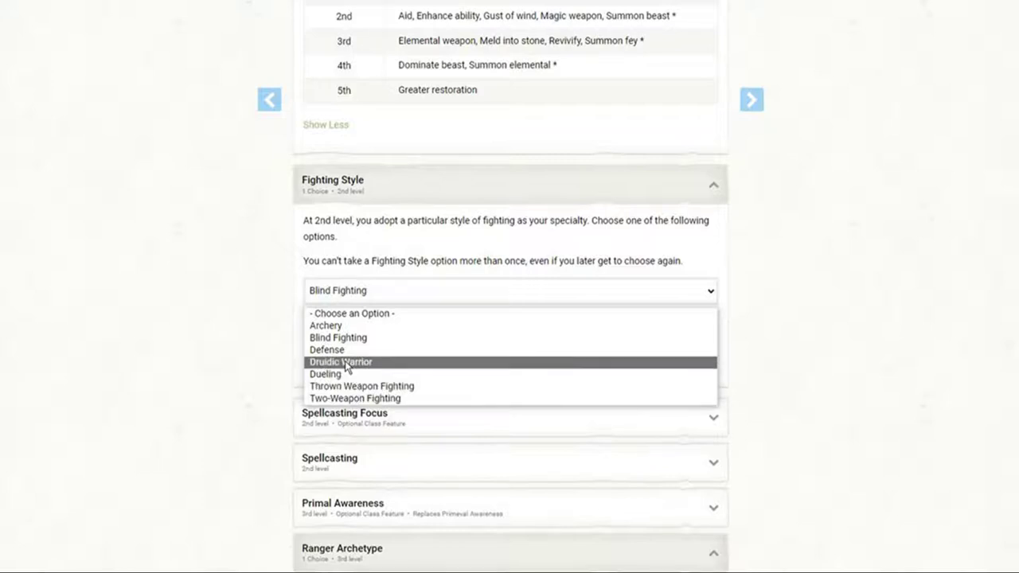
left_click(249, 303)
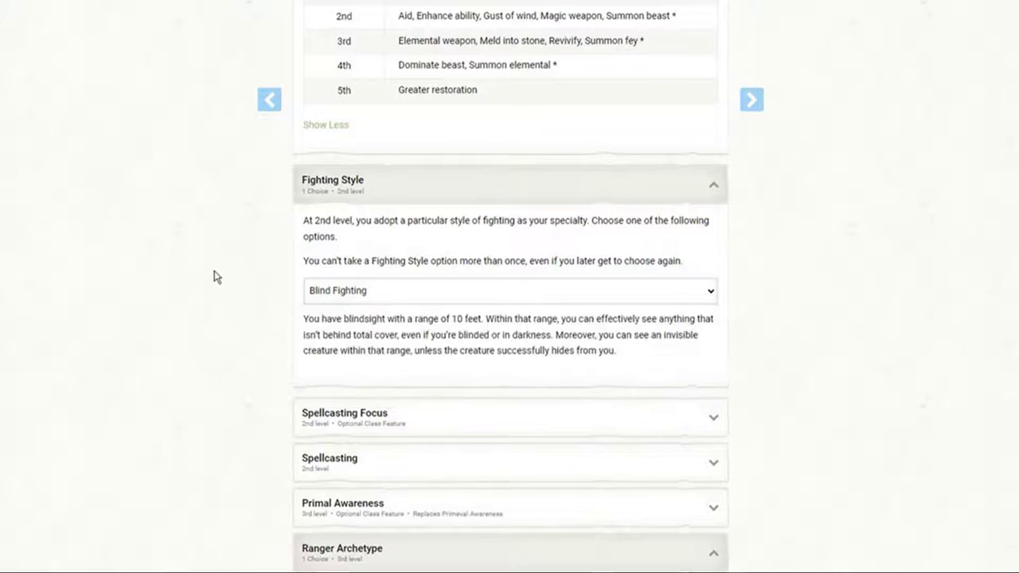
scroll(245, 278, "down", 1)
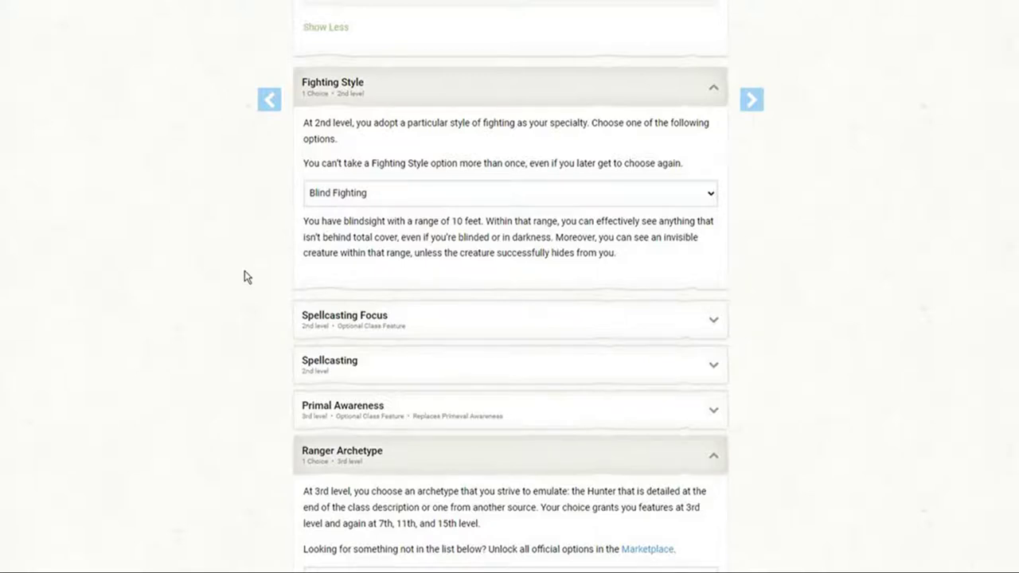
scroll(246, 199, "down", 1)
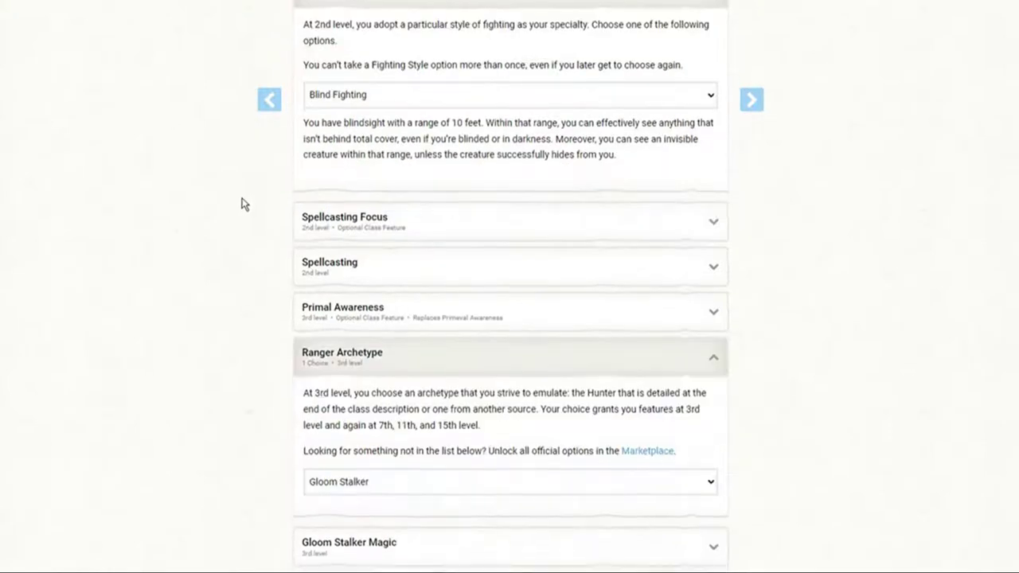
left_click(347, 219)
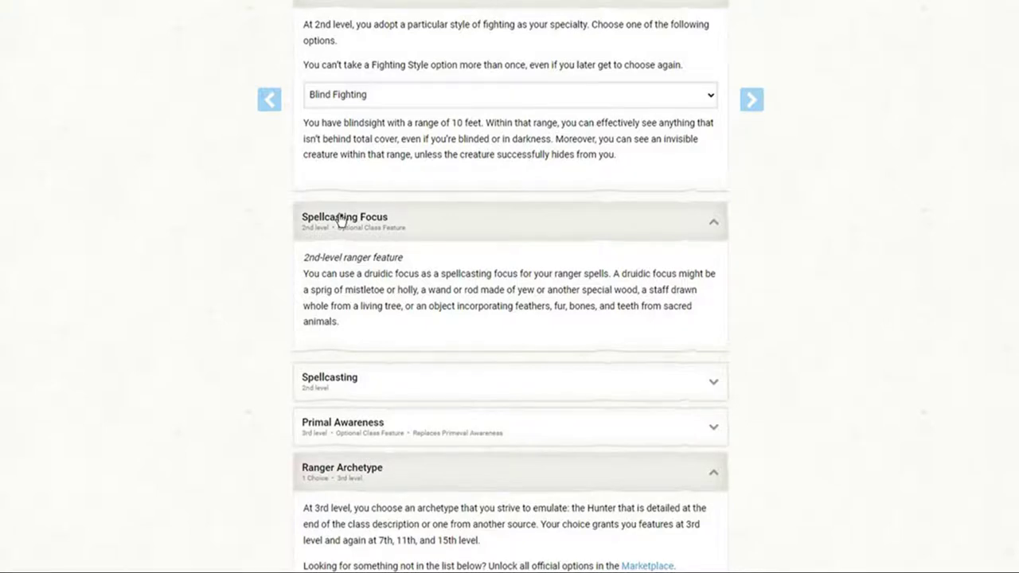
left_click(341, 219)
- Expand Gloom Stalker Magic and reveal its full Gloom Stalker Spells table
scroll(231, 237, "down", 2)
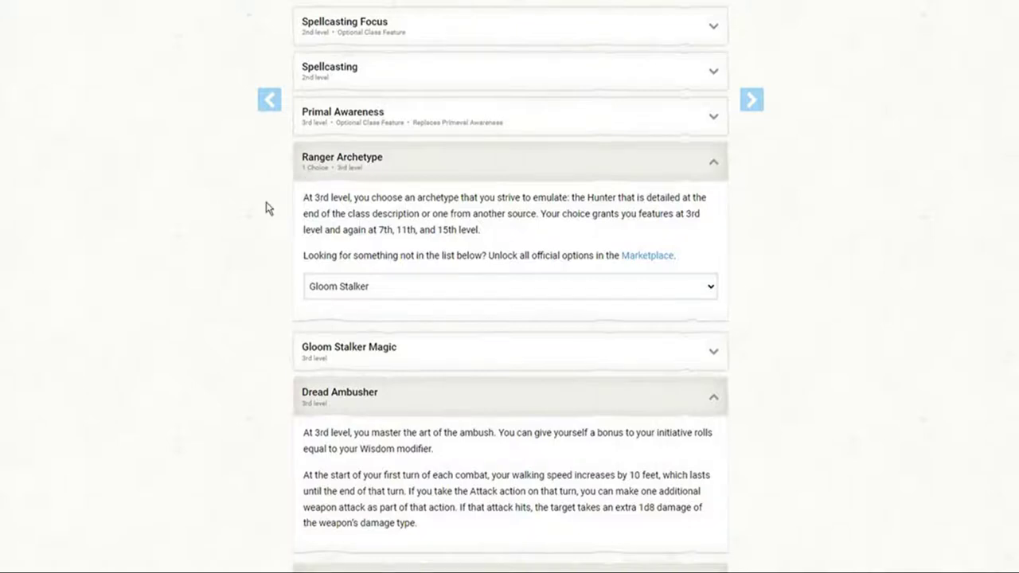
scroll(310, 199, "down", 1)
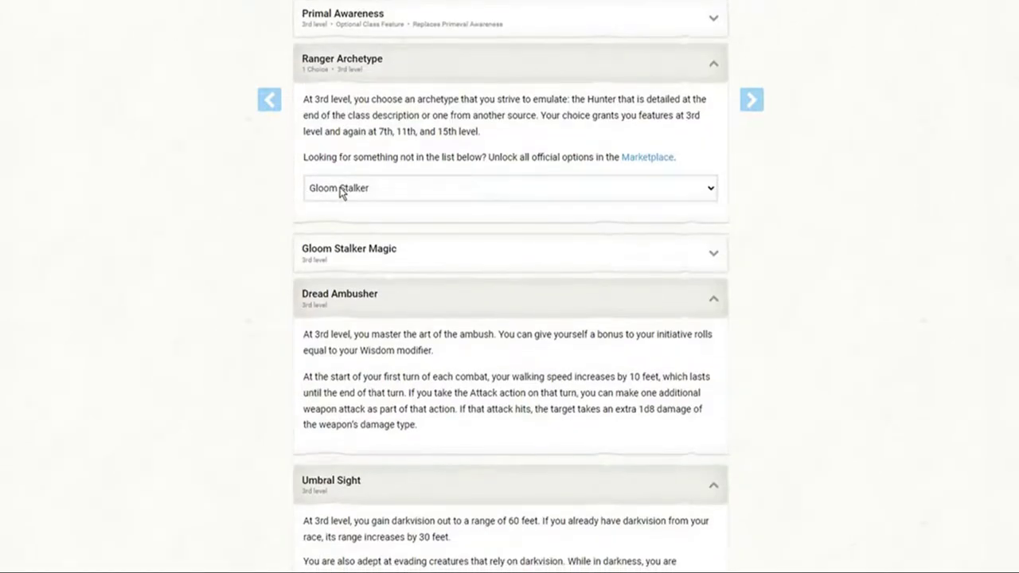
scroll(255, 206, "down", 1)
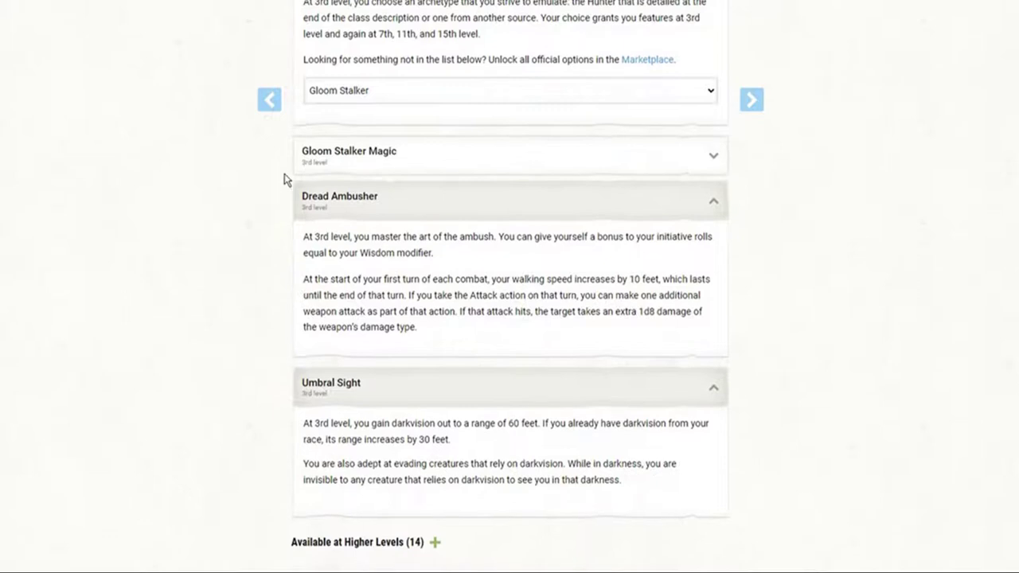
left_click(315, 167)
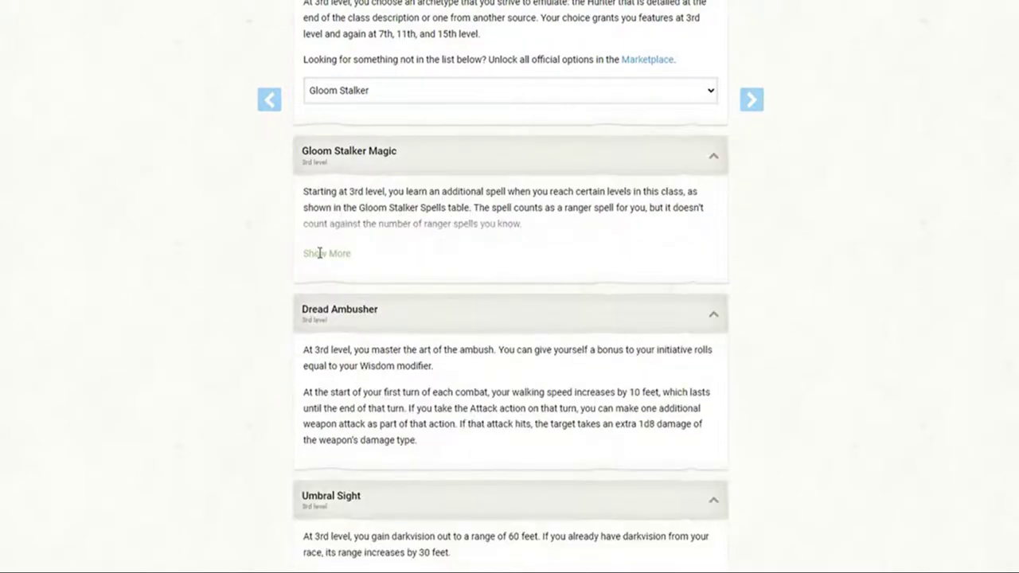
left_click(323, 253)
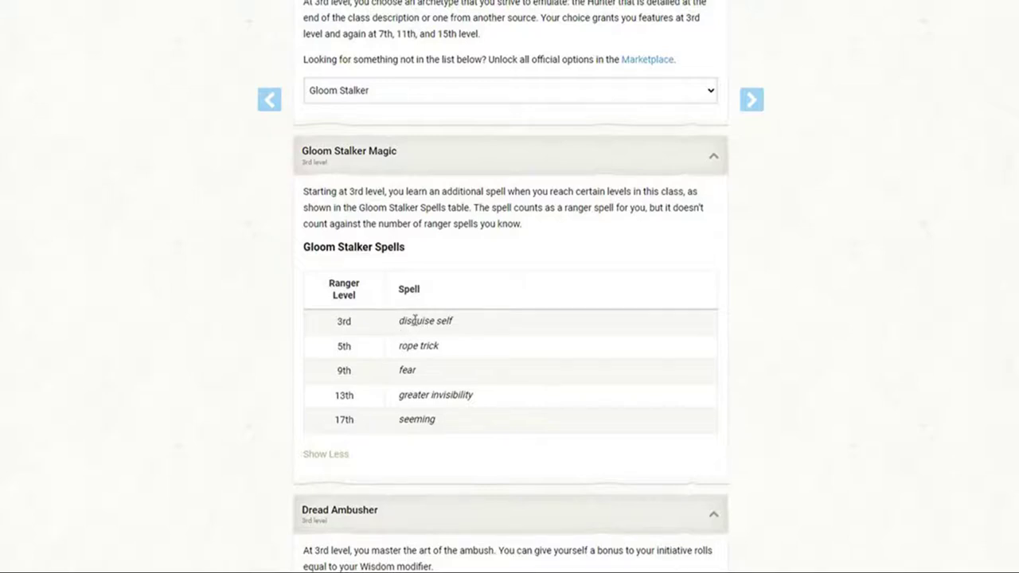
scroll(247, 267, "down", 3)
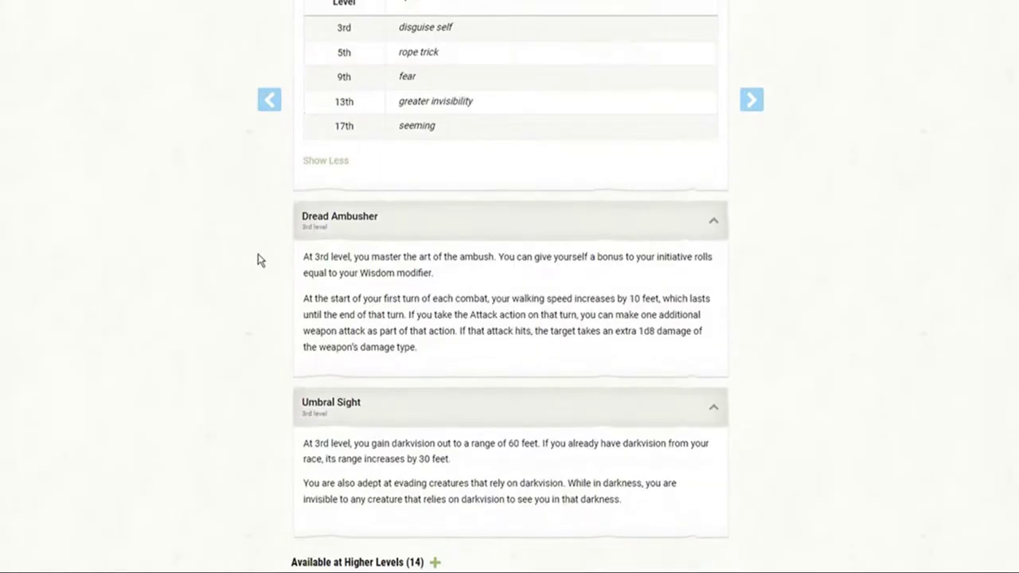
scroll(262, 261, "down", 1)
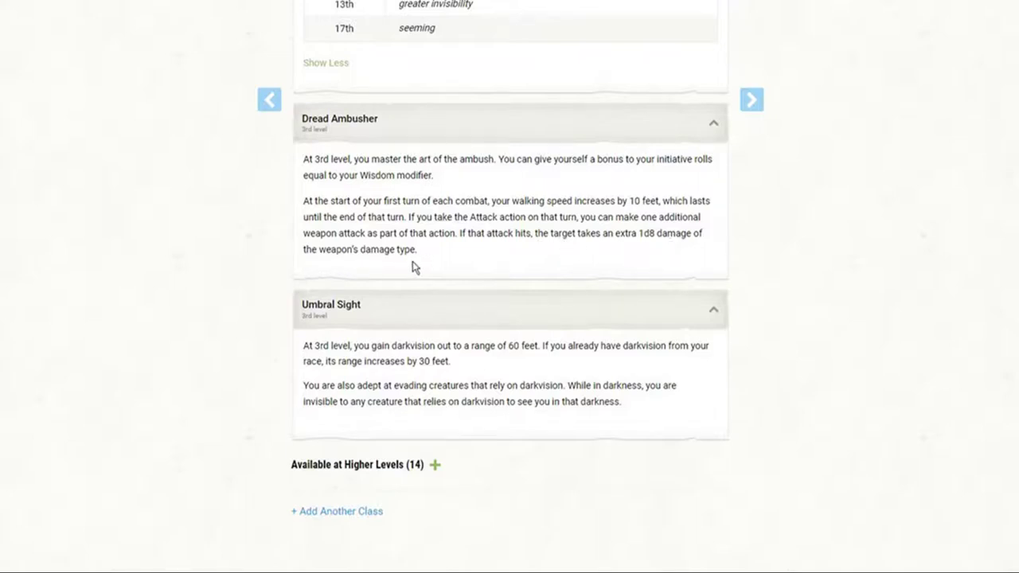
scroll(769, 258, "down", 1)
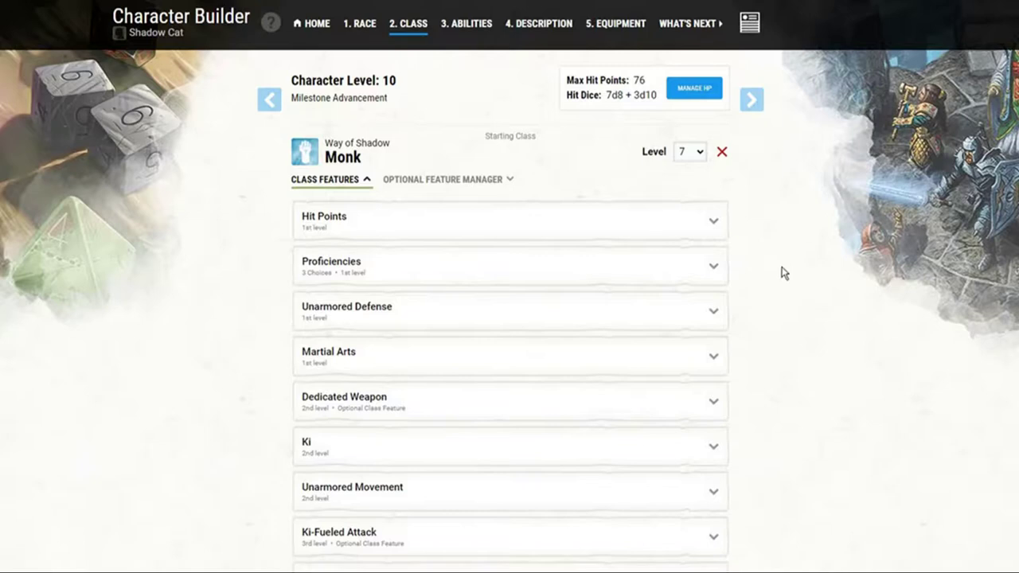
- Scroll down the level 7 Monk's features to Evasion and Stillness of Mind
scroll(777, 272, "down", 5)
- Scroll through the Monk and Ranger class sections to review the level 12 build
scroll(759, 275, "down", 6)
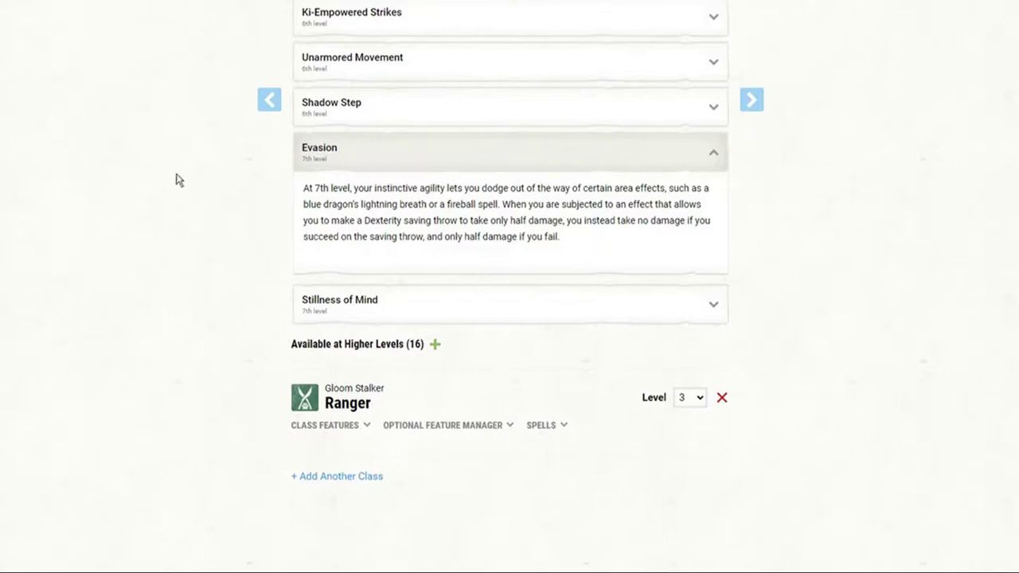
scroll(122, 132, "up", 15)
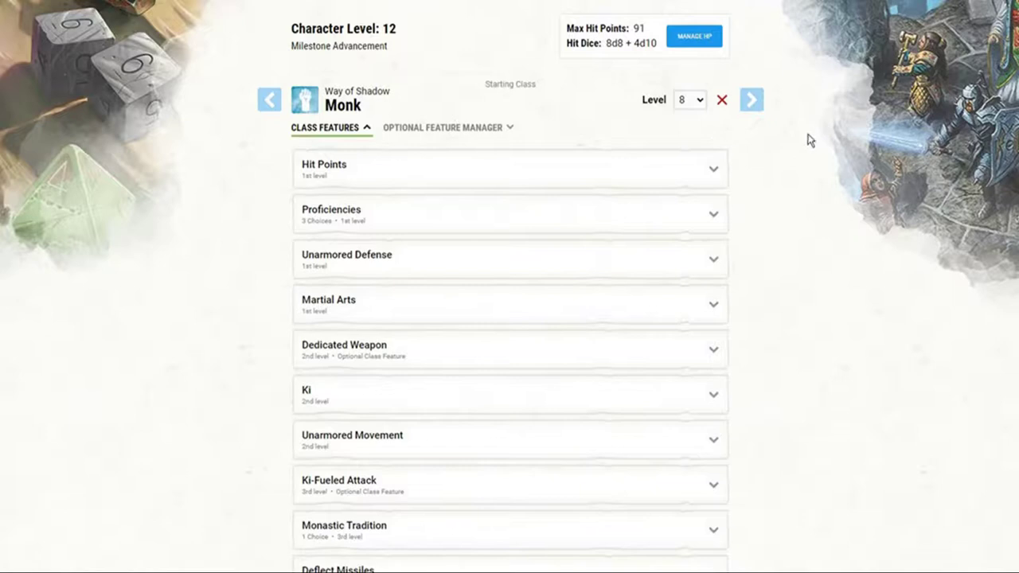
scroll(820, 171, "down", 10)
scroll(799, 203, "down", 2)
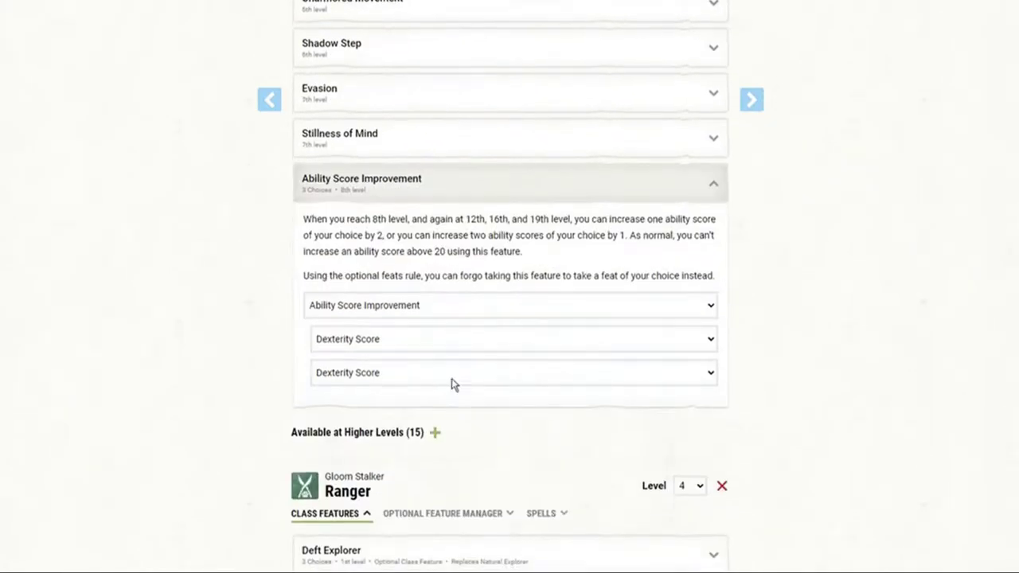
scroll(871, 226, "down", 2)
scroll(882, 224, "down", 2)
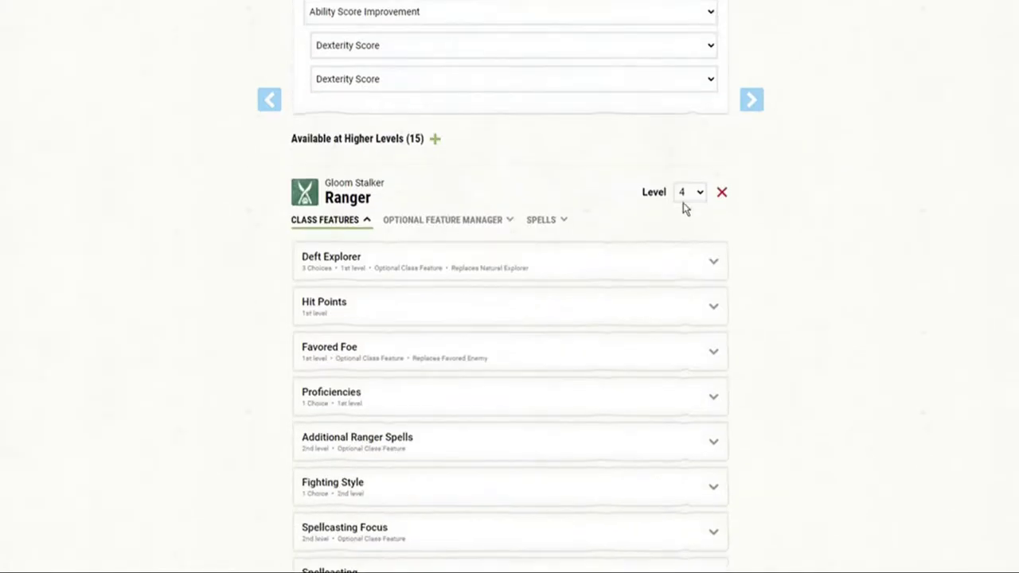
scroll(815, 228, "down", 8)
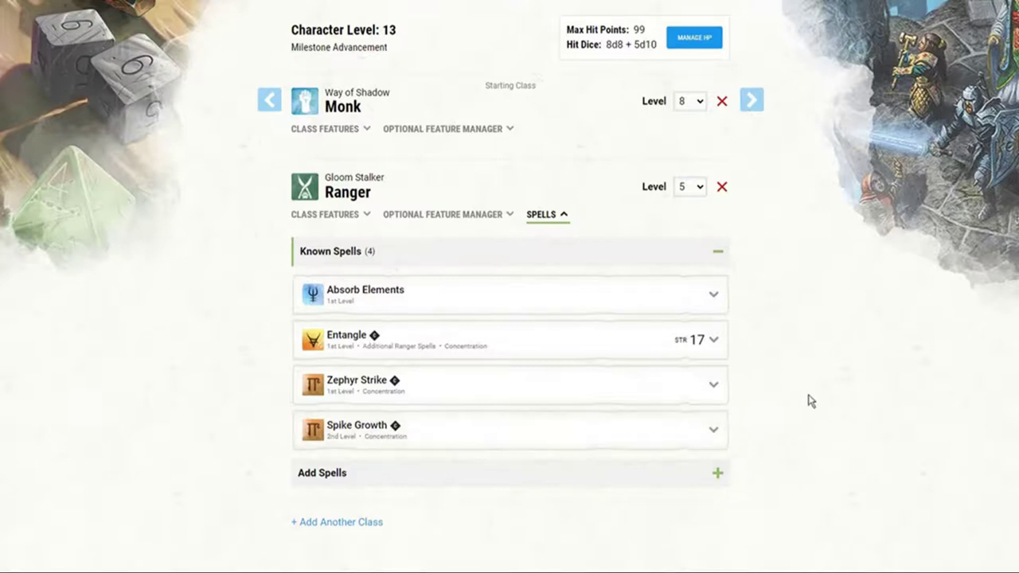
- Show the Ranger's class features instead of spells and scroll through them
left_click(319, 217)
scroll(328, 266, "down", 6)
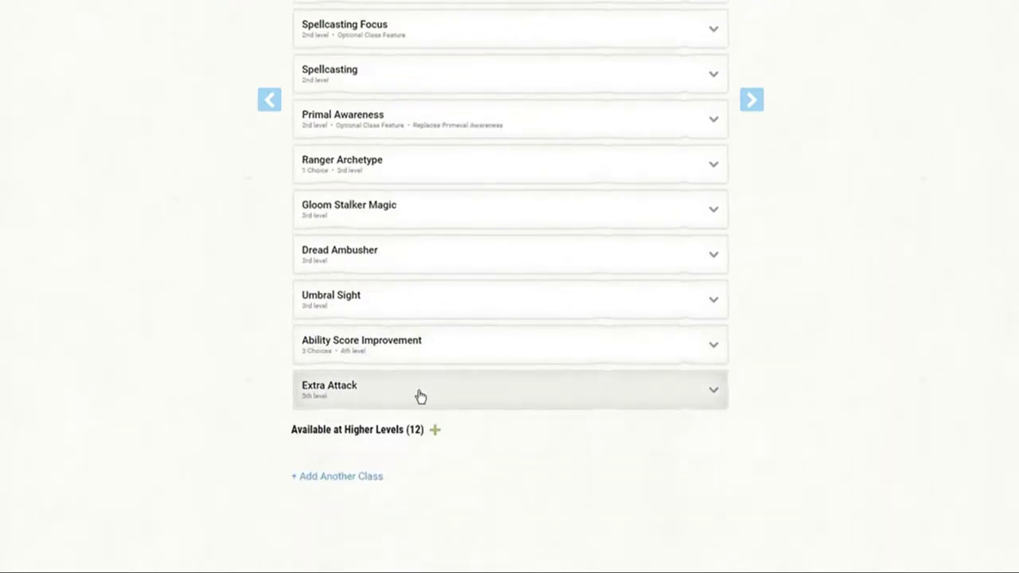
scroll(80, 63, "up", 6)
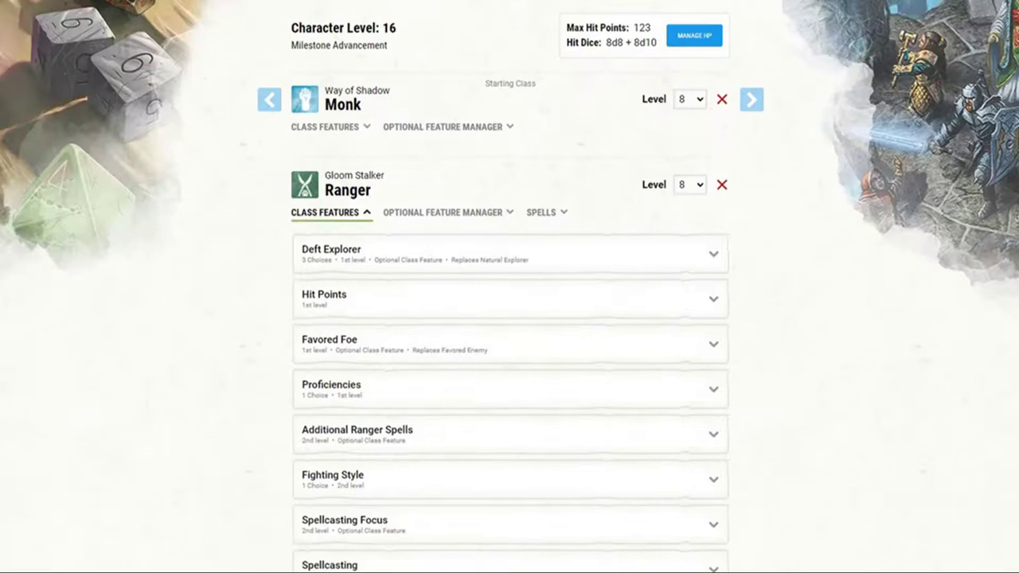
- Scroll the Ranger's class features to the 8th-level Ability Score Improvement and level dropdown
scroll(784, 283, "down", 10)
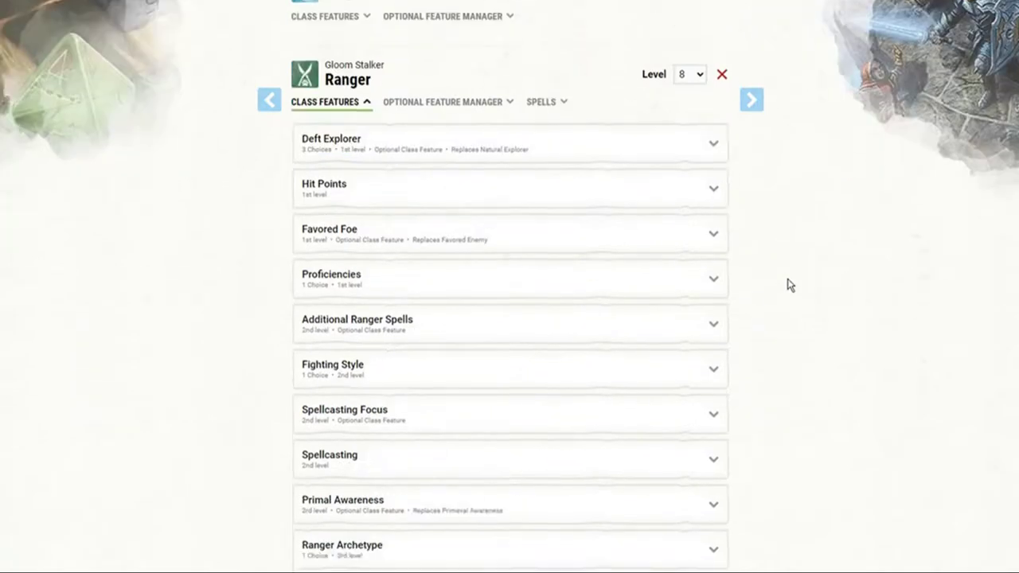
scroll(784, 289, "down", 1)
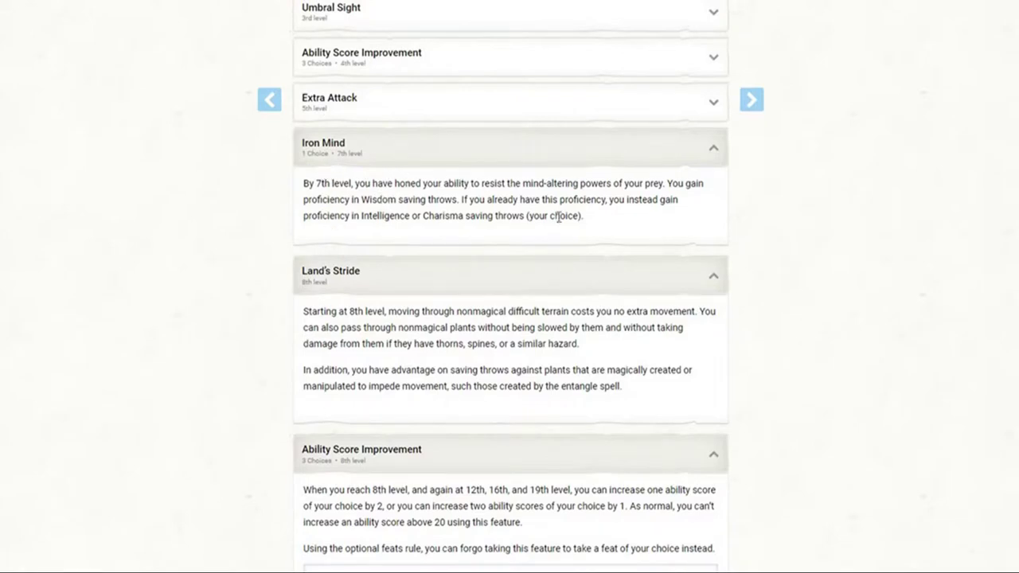
scroll(764, 231, "down", 2)
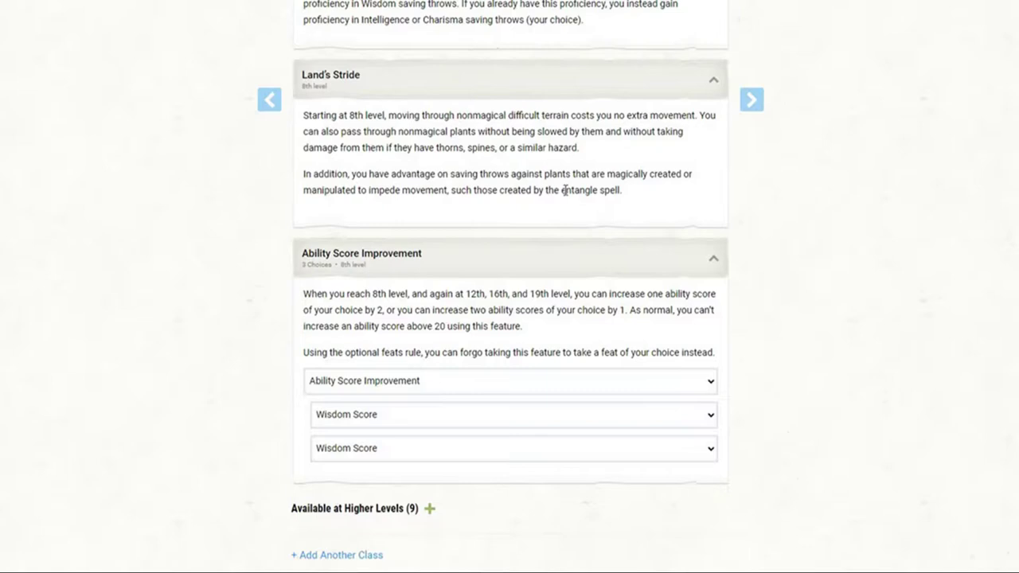
scroll(839, 207, "up", 1)
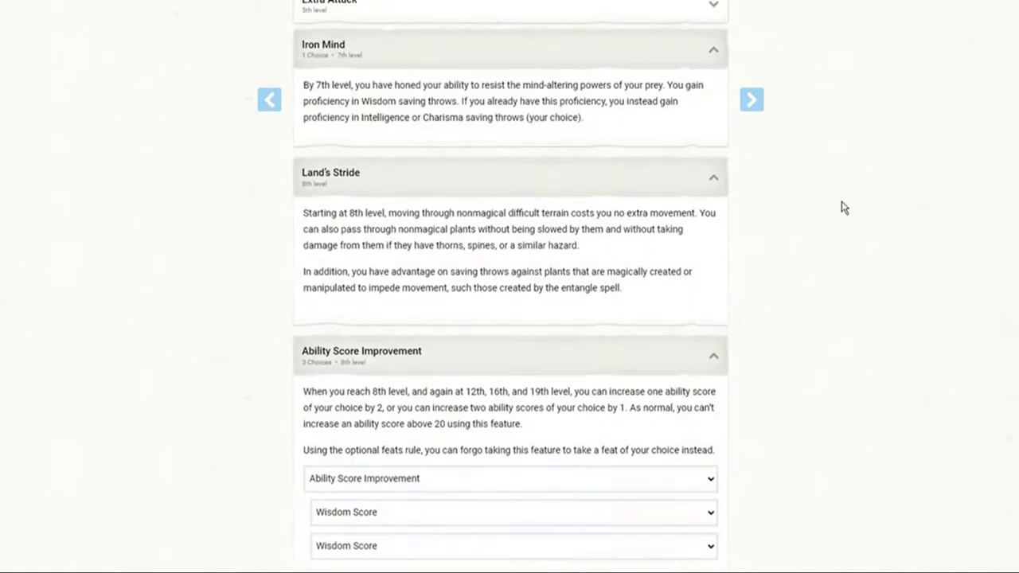
scroll(839, 208, "down", 1)
scroll(835, 220, "down", 1)
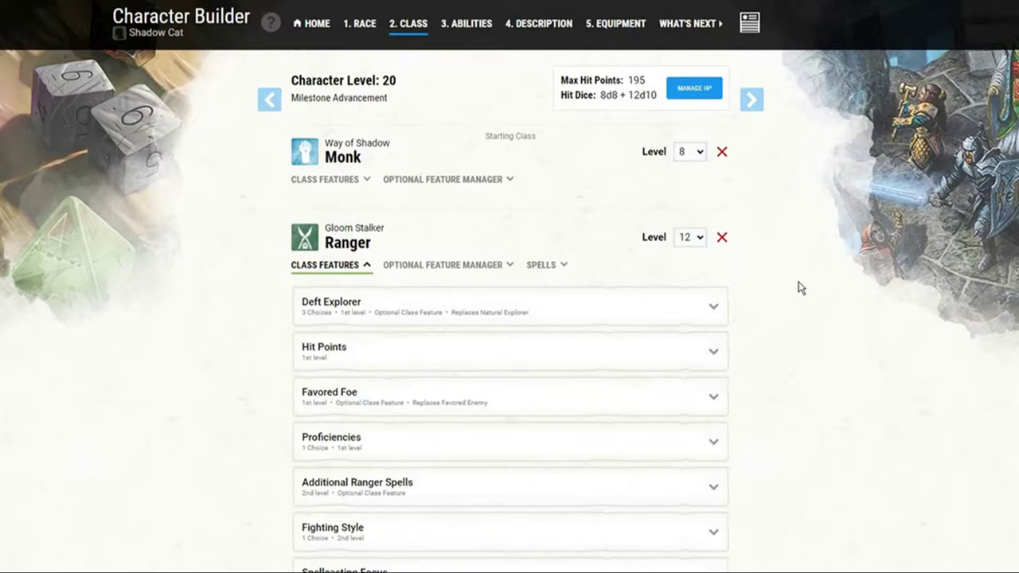
- Scroll down the Ranger's features to the 12th-level Ability Score Improvement
scroll(771, 268, "down", 2)
scroll(765, 275, "down", 10)
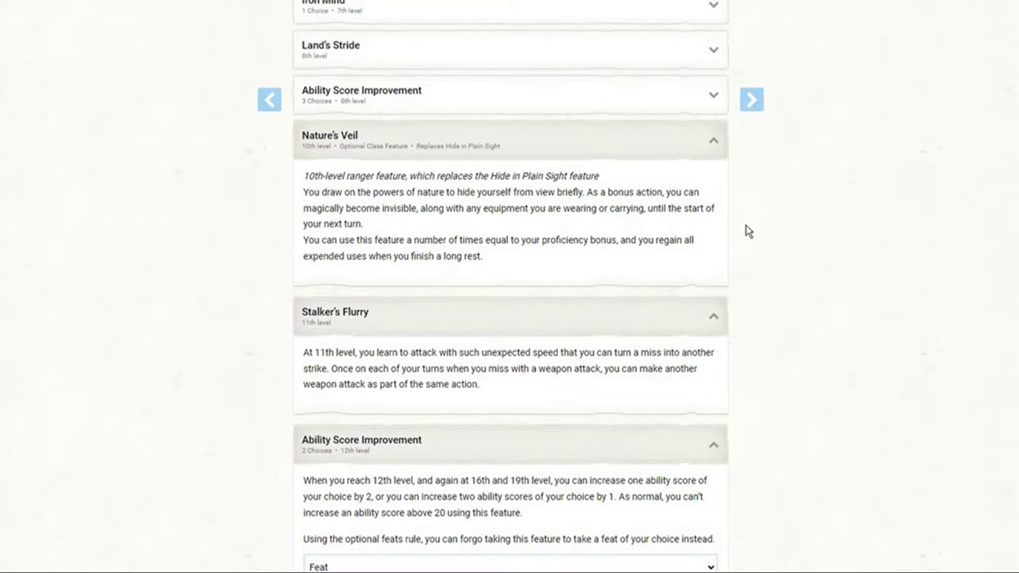
scroll(755, 212, "down", 3)
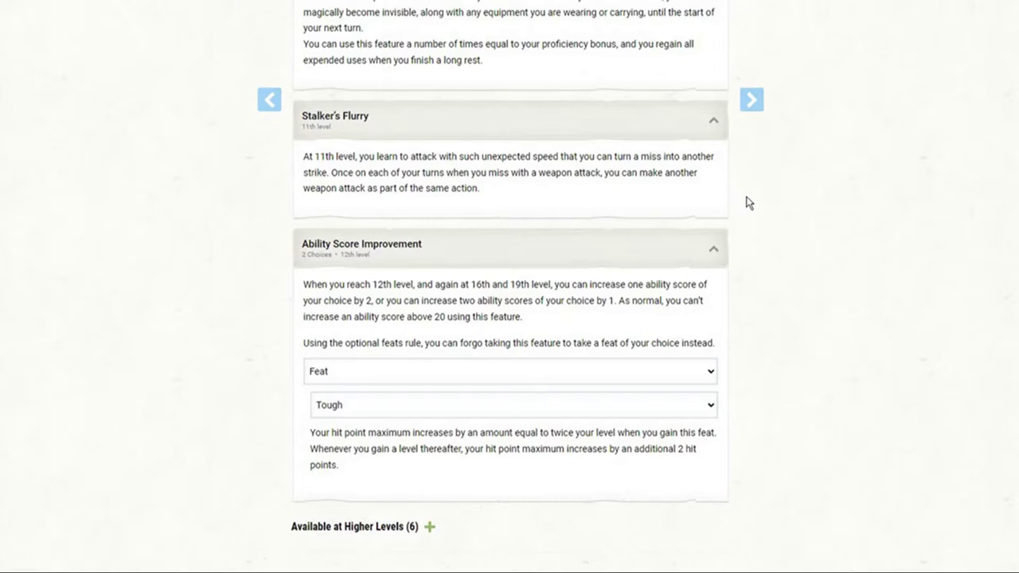
scroll(766, 200, "down", 1)
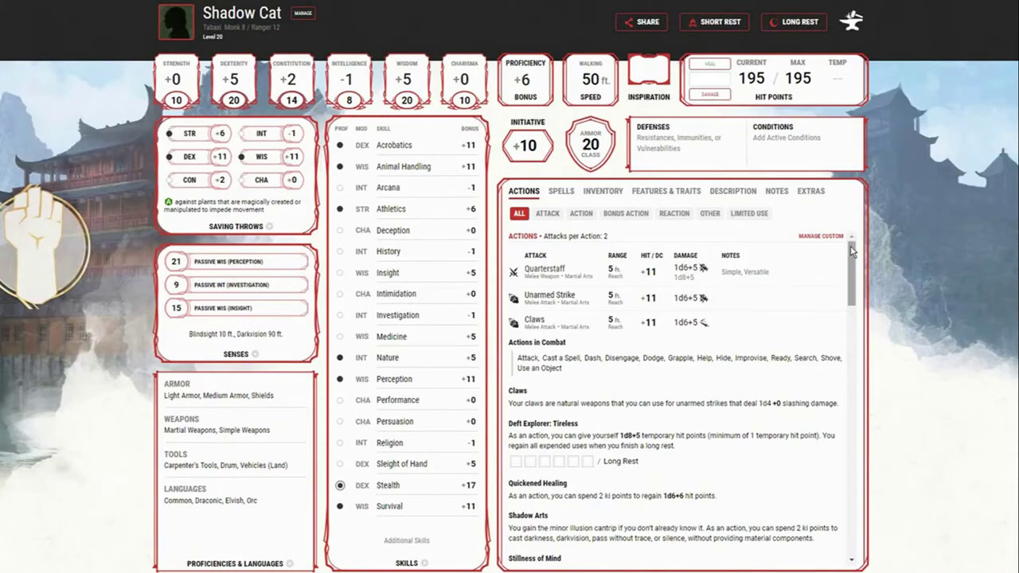
left_click_drag(851, 251, 859, 373)
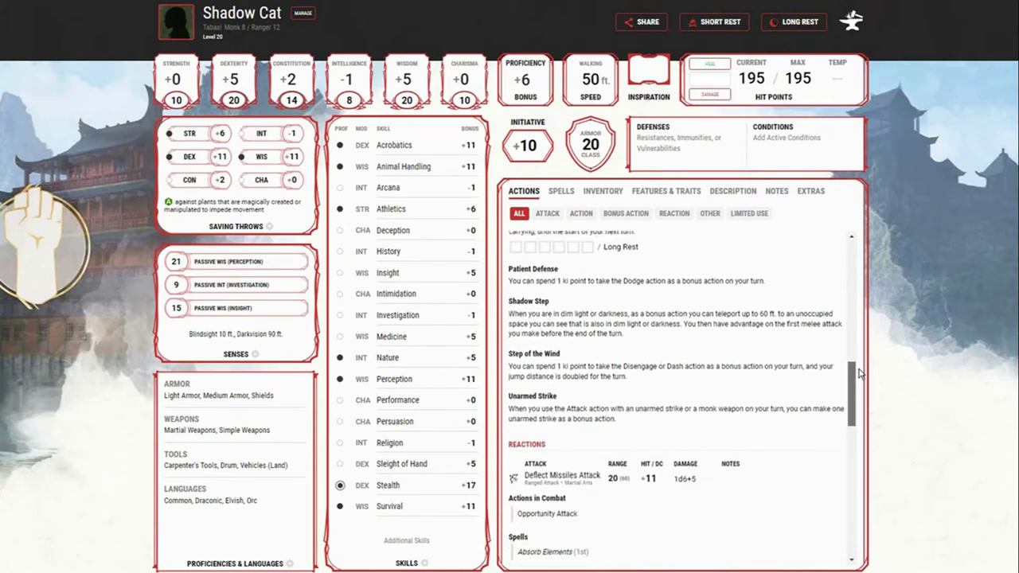
left_click_drag(861, 379, 889, 516)
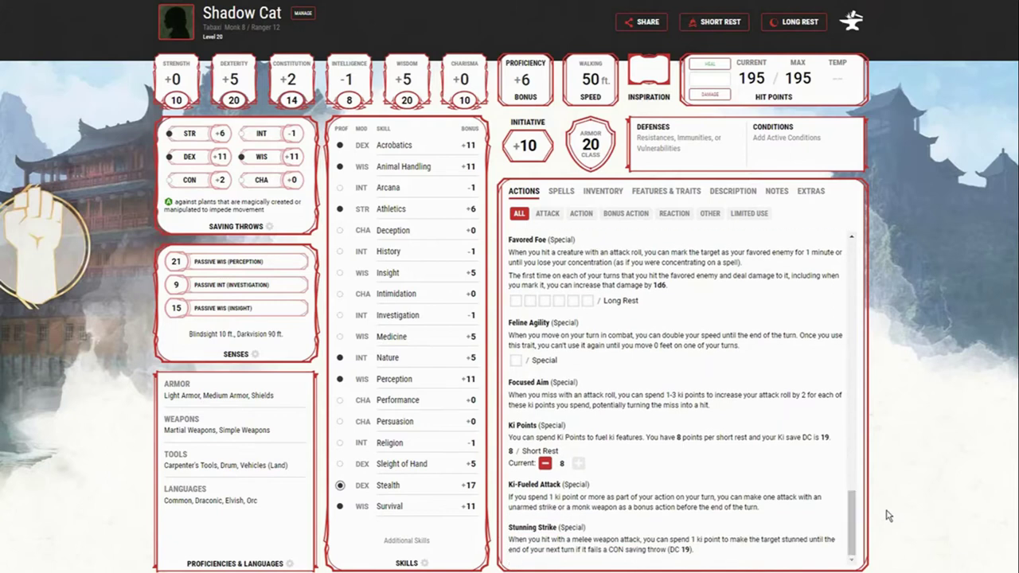
left_click(672, 193)
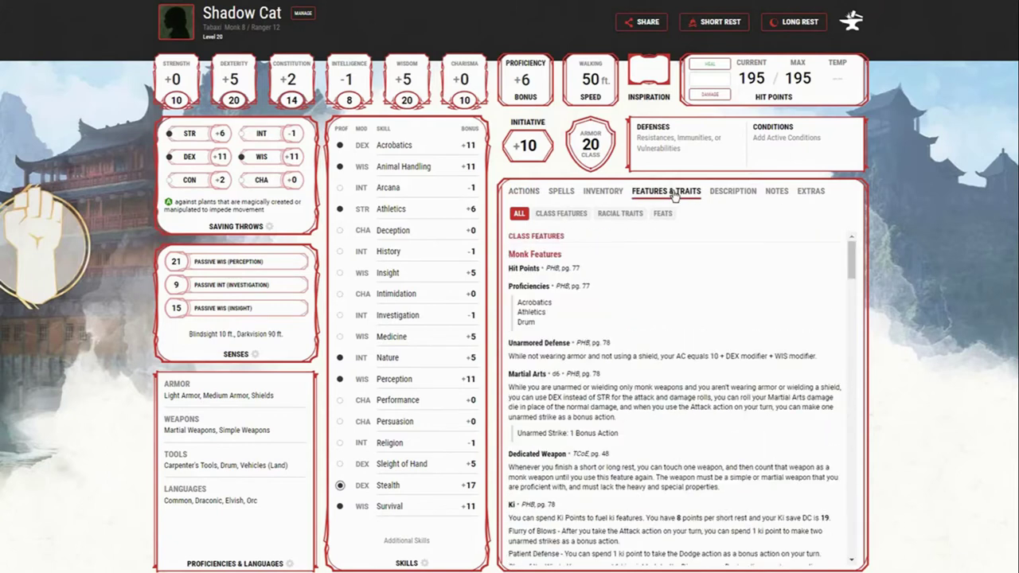
- Glance over the Spells list, then scroll Features & Traits down to the Tough feat
left_click(560, 191)
left_click_drag(853, 313, 882, 492)
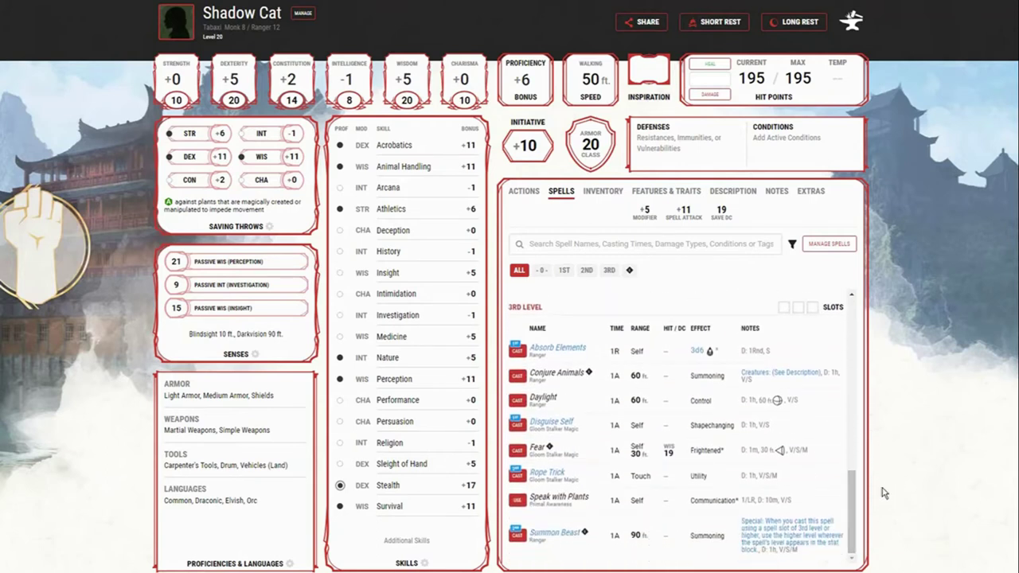
left_click(683, 193)
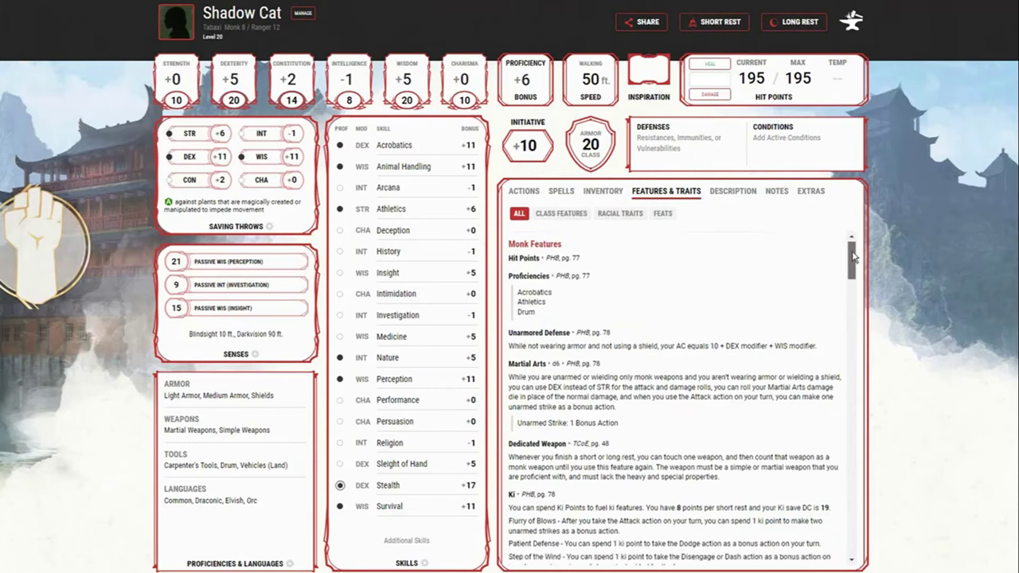
left_click_drag(853, 254, 867, 321)
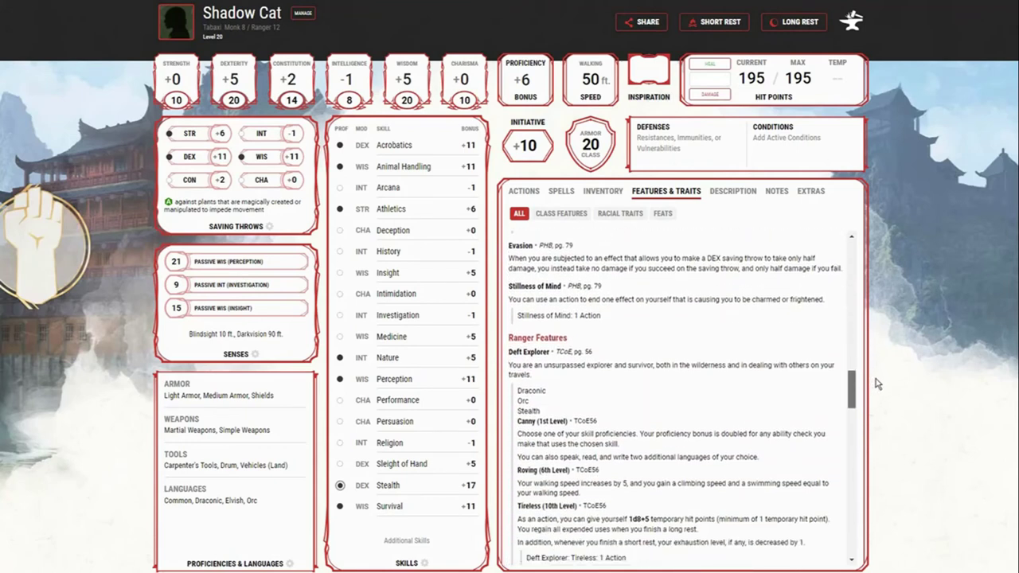
left_click_drag(879, 388, 882, 398)
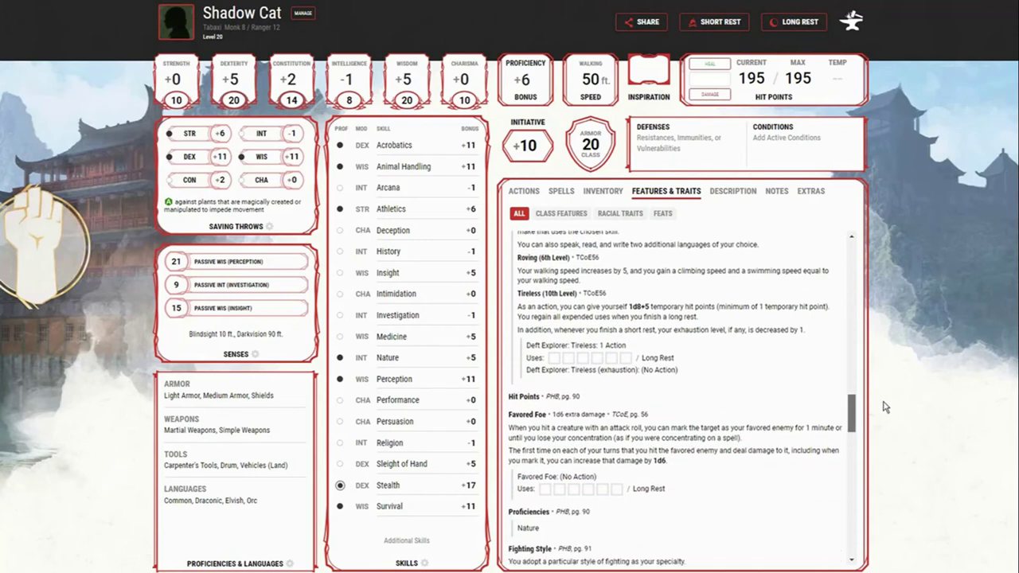
left_click_drag(884, 407, 903, 473)
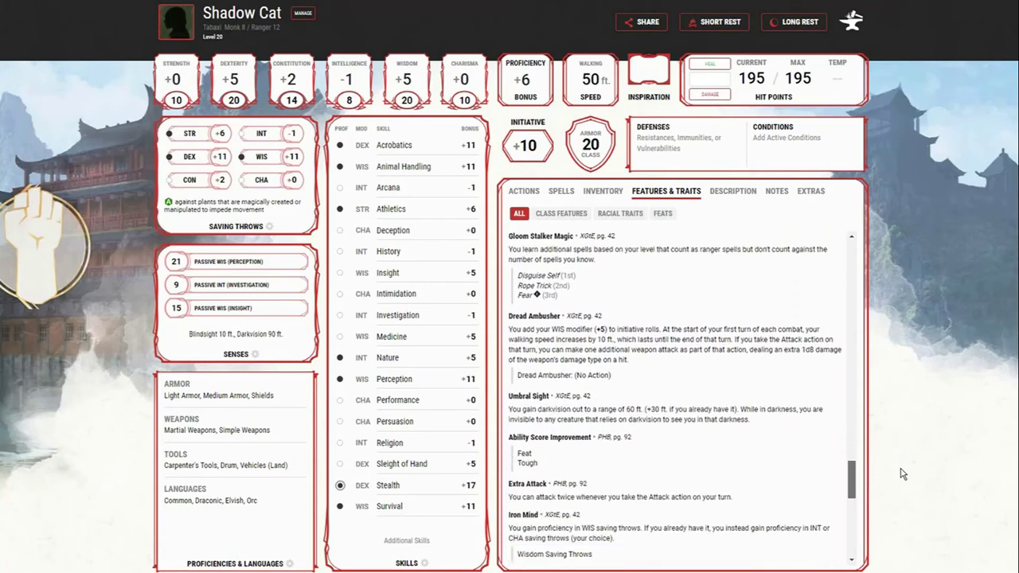